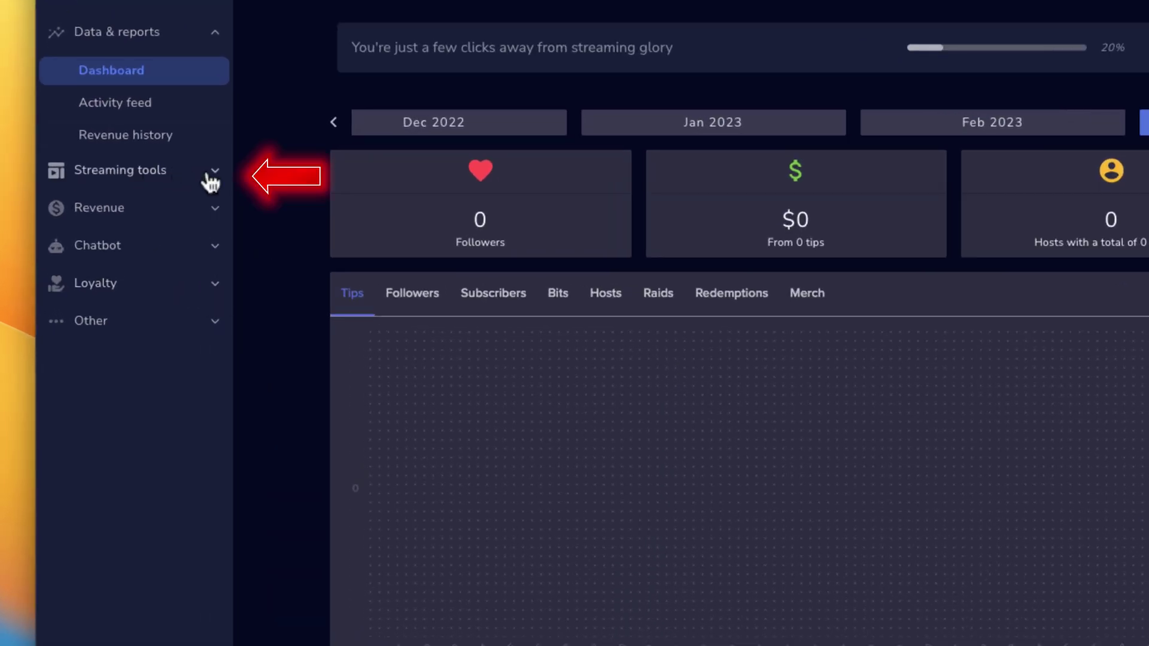
Go to the saved overlays and create a new blank overlay at 1080p resolution
left_click(210, 178)
left_click(119, 210)
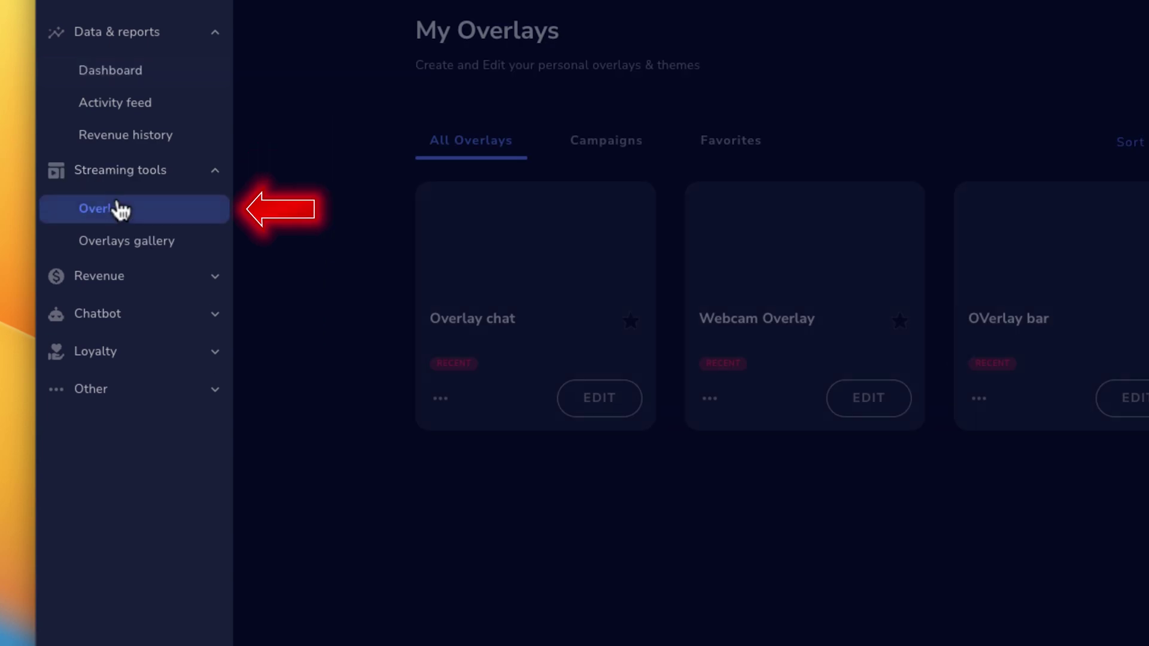
left_click(936, 134)
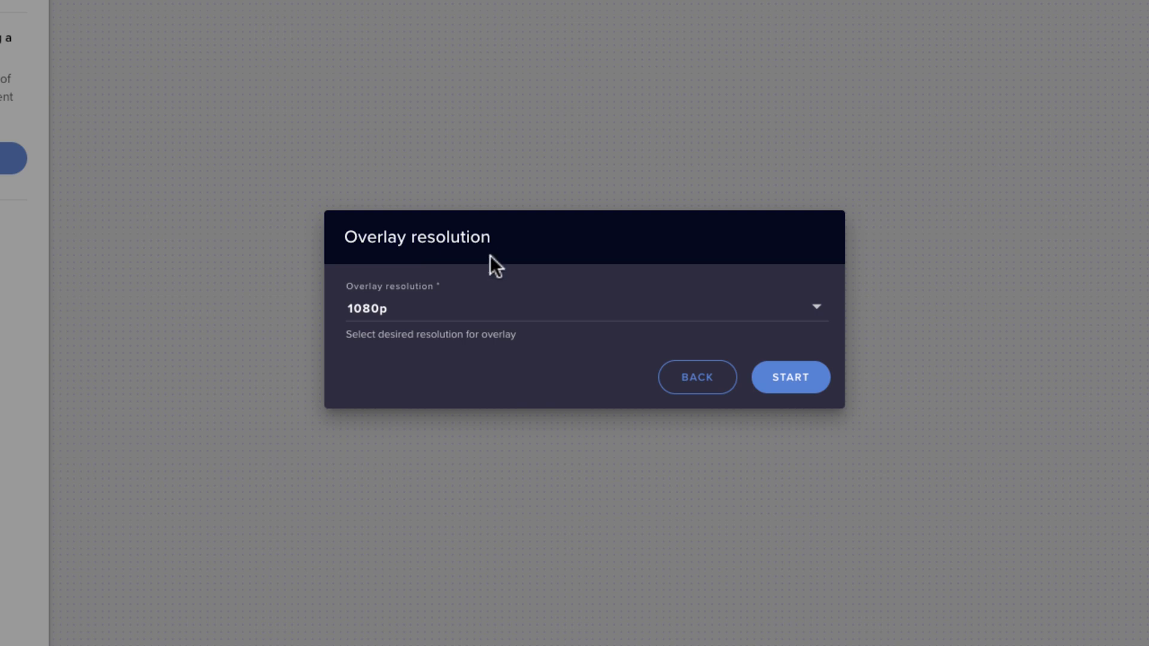
left_click(794, 385)
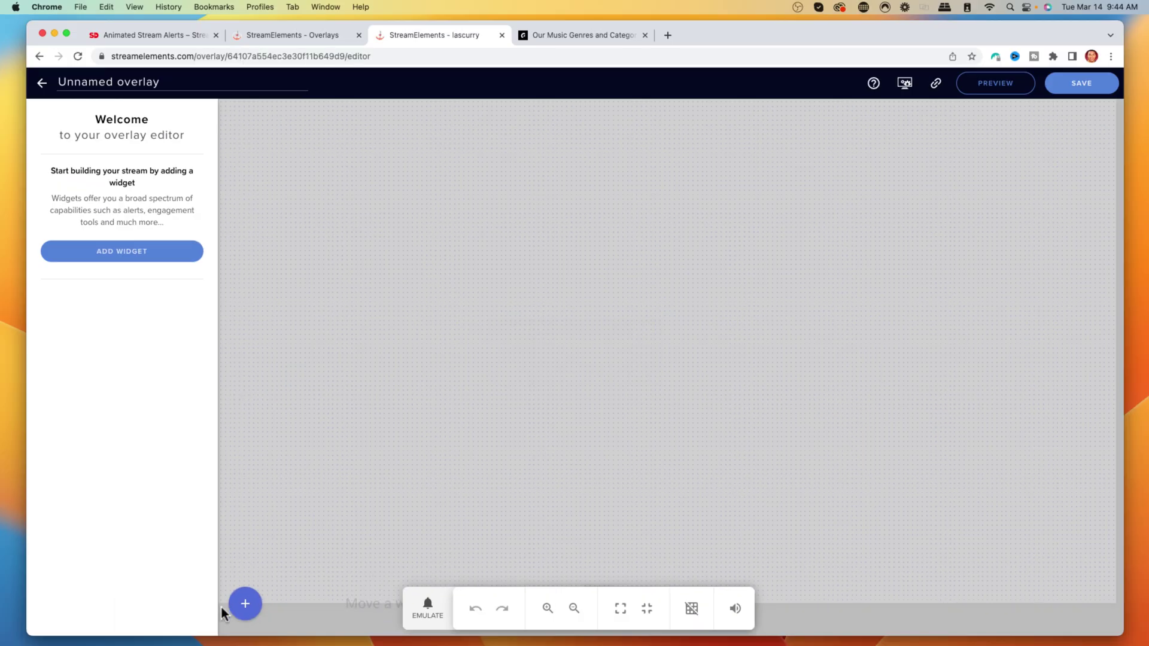
Add an AlertBox widget to the overlay and open the advanced settings of its follower alert
left_click(245, 604)
mouse_move(359, 346)
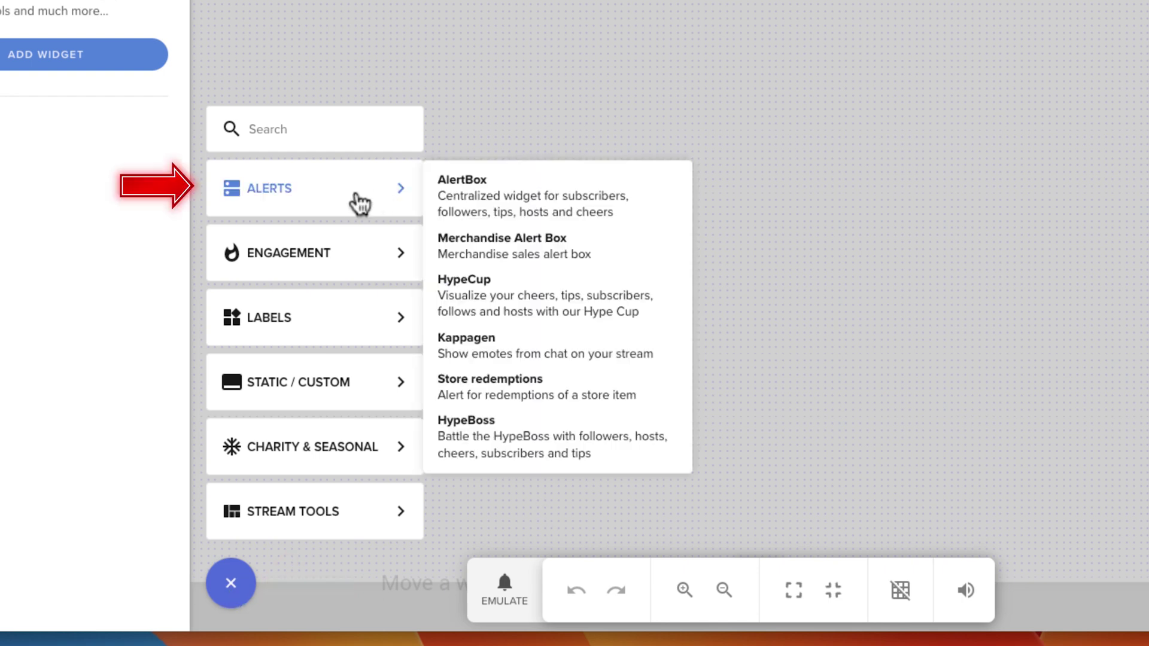
left_click(590, 209)
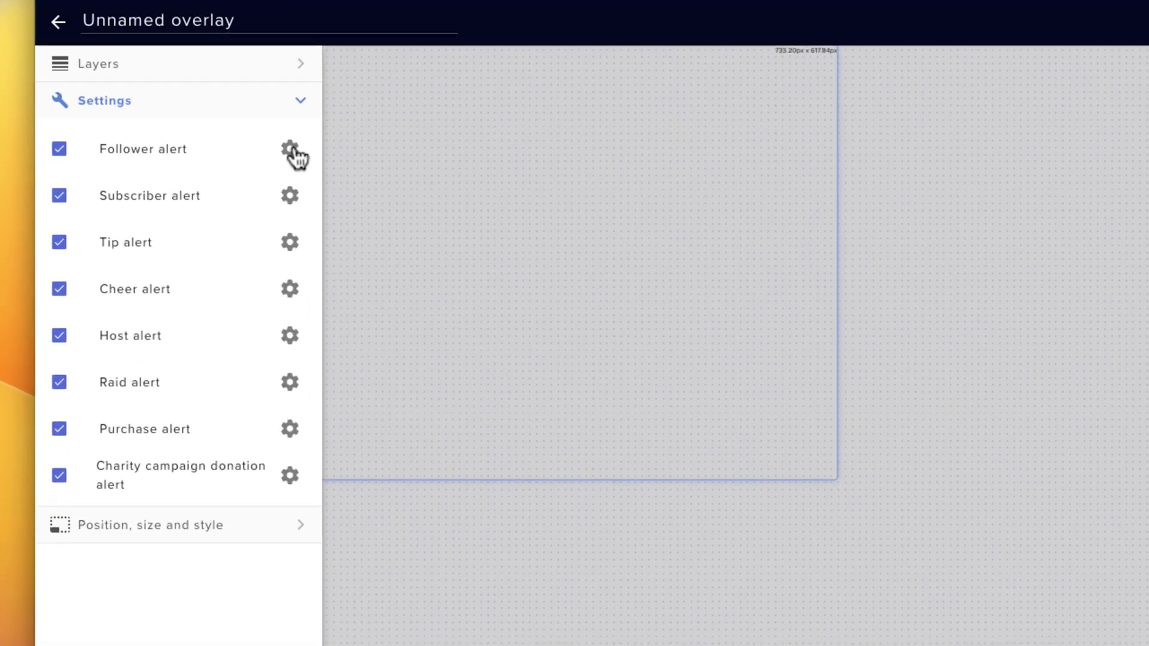
left_click(201, 172)
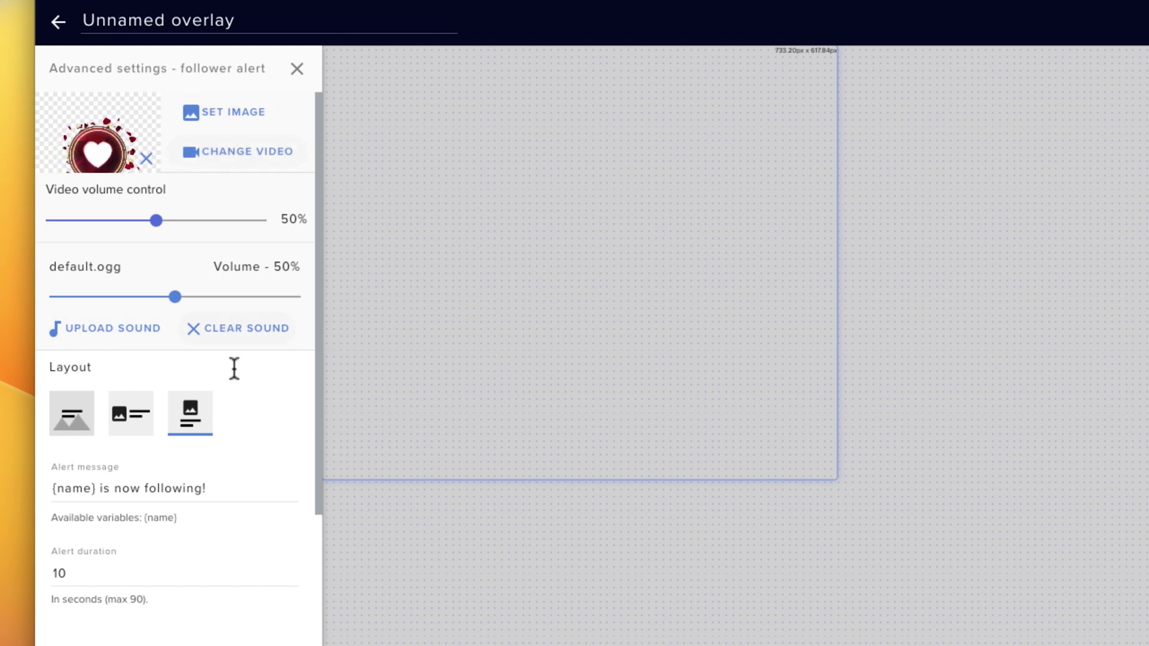
Emulate a follower event to preview the default follower alert
left_click(631, 645)
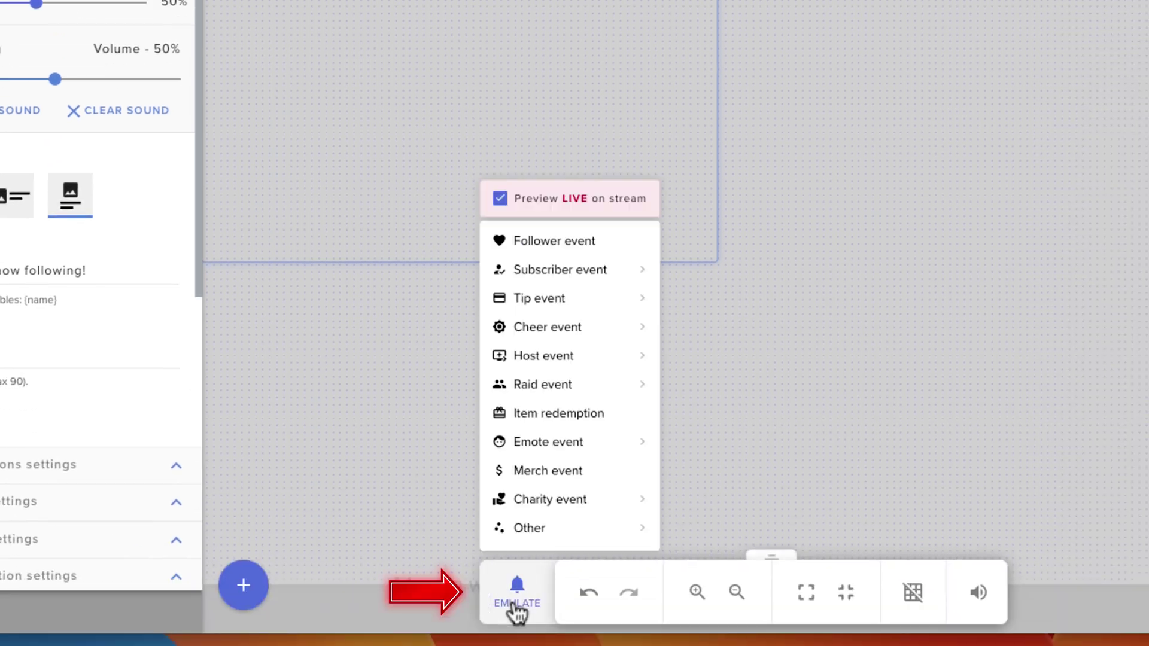
left_click(567, 247)
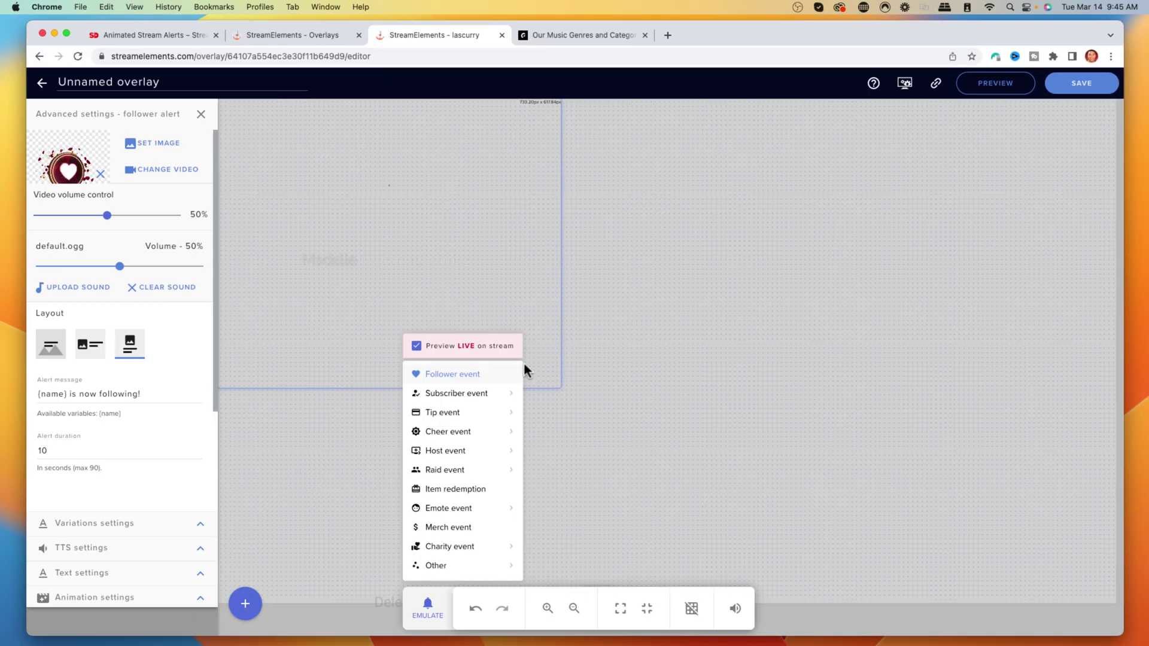
left_click(501, 372)
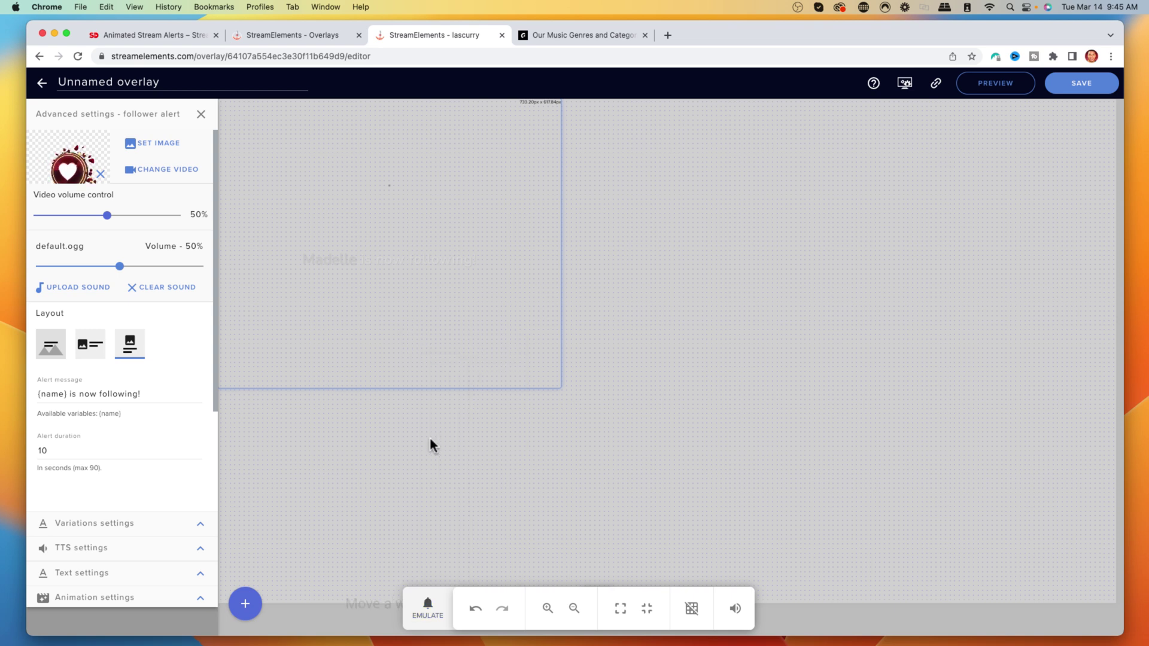
Look through the Animated Stream Alerts packages on the Stream Designz site and return to the overlay editor
left_click(157, 36)
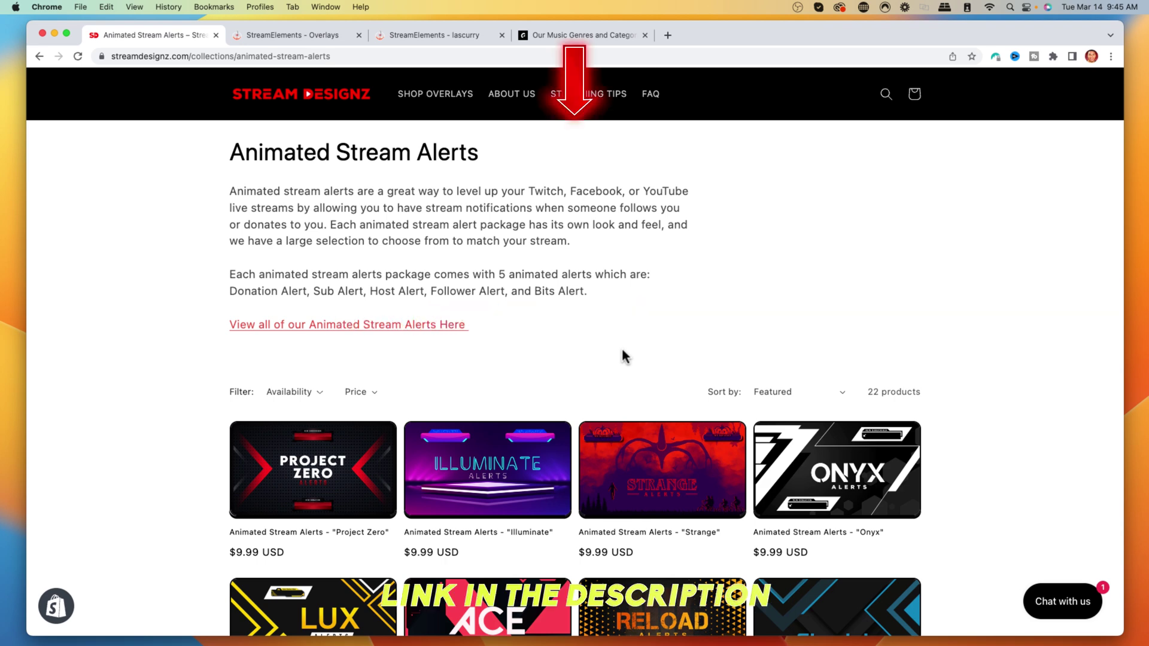
scroll(588, 358, "down", 3)
scroll(589, 357, "down", 5)
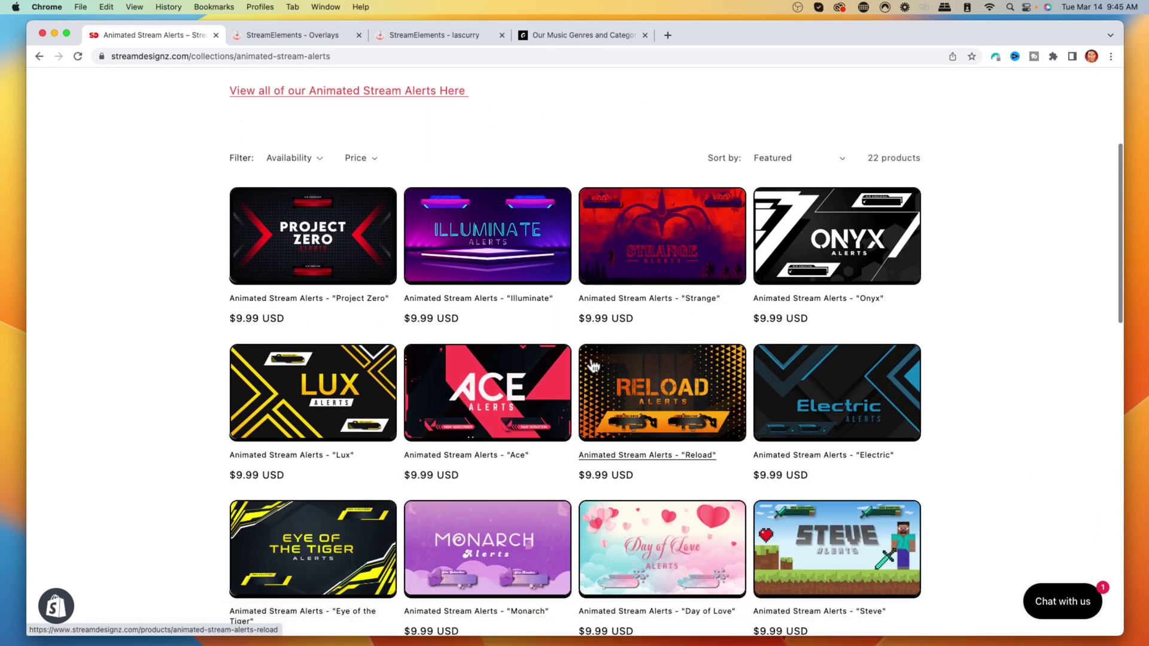
scroll(420, 442, "down", 2)
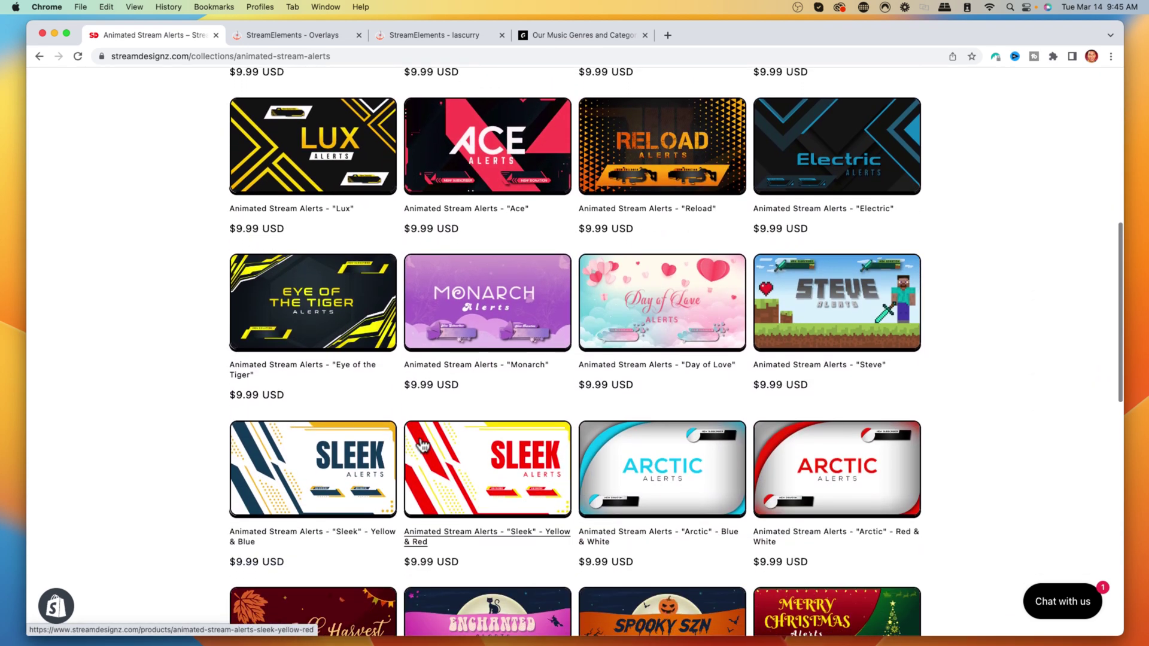
scroll(431, 442, "up", 10)
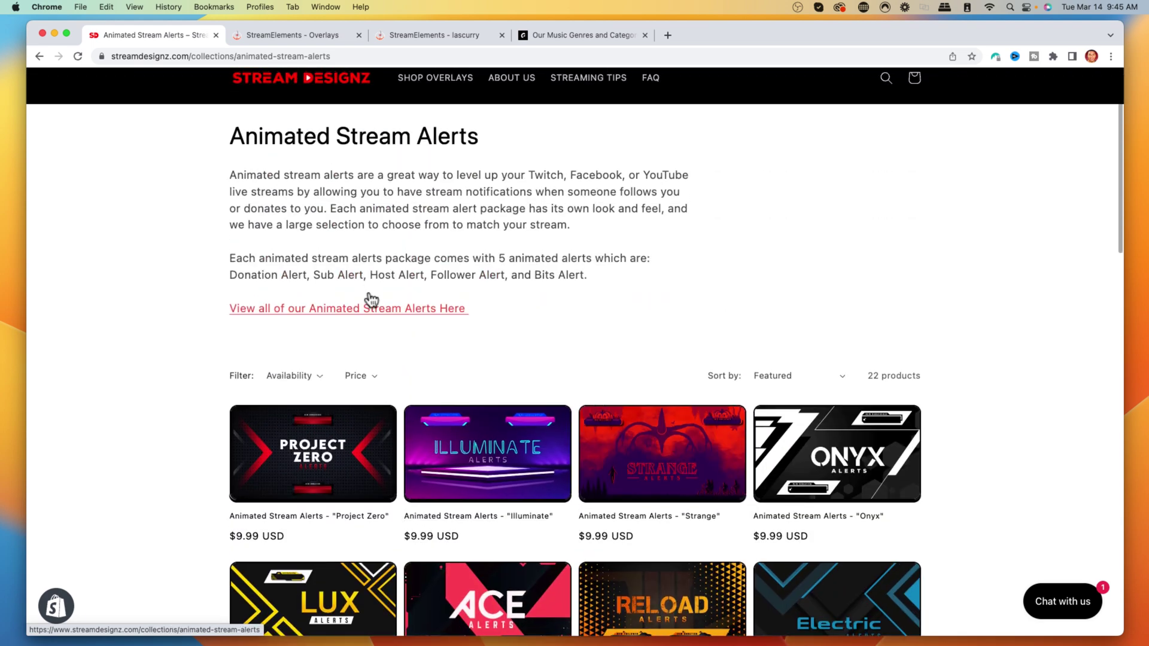
scroll(340, 266, "down", 1)
left_click(319, 33)
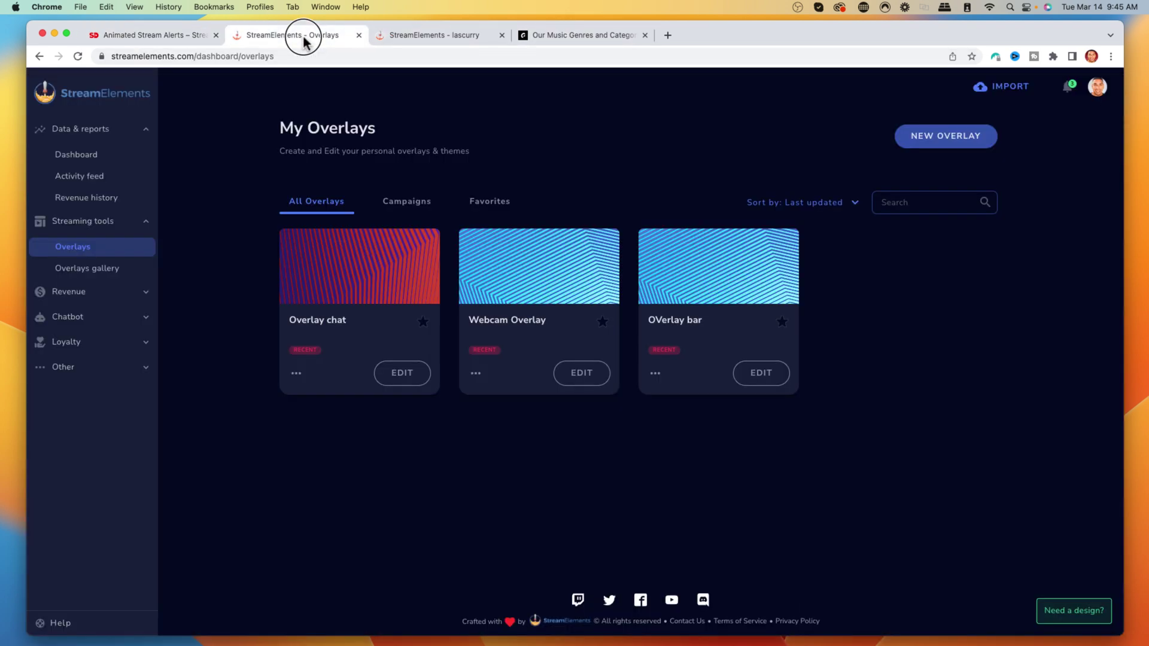
left_click(406, 36)
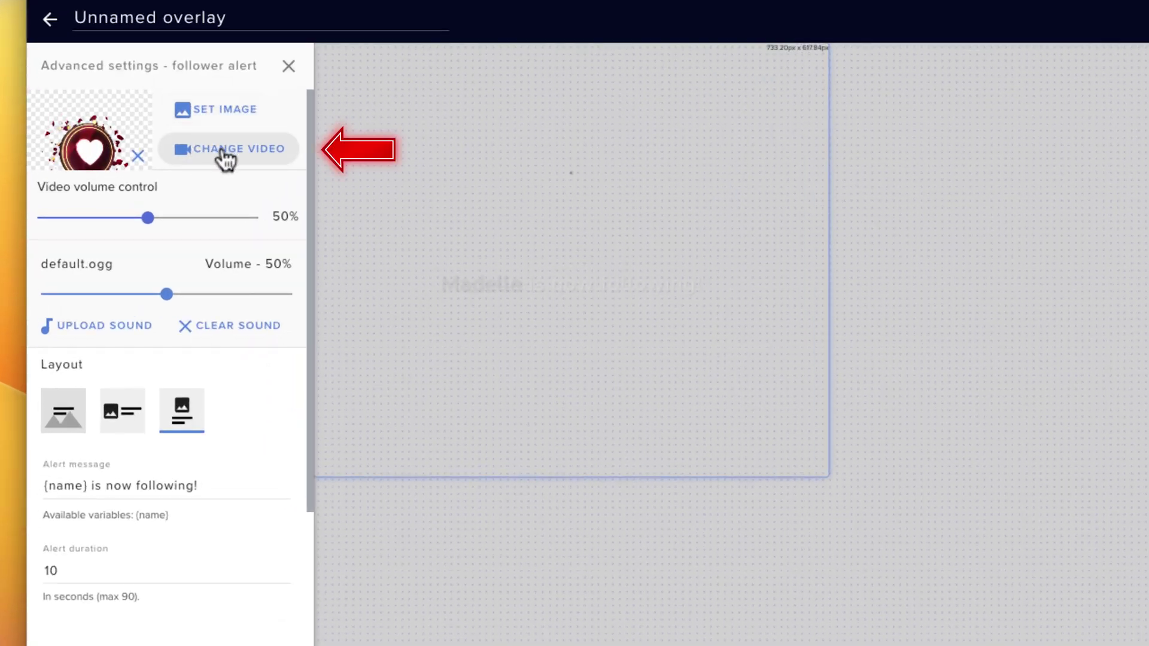
Upload New Follower.webm to the video library from the Alerts folder of the Lux animated stream overlay package on the Desktop
left_click(154, 170)
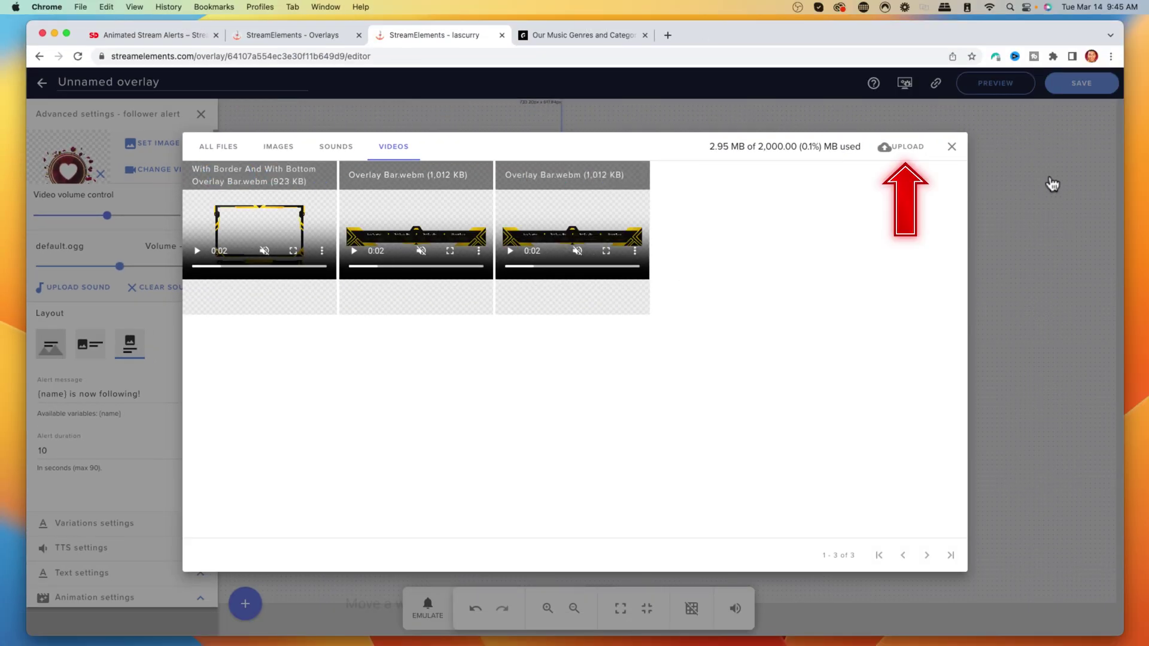
left_click(919, 151)
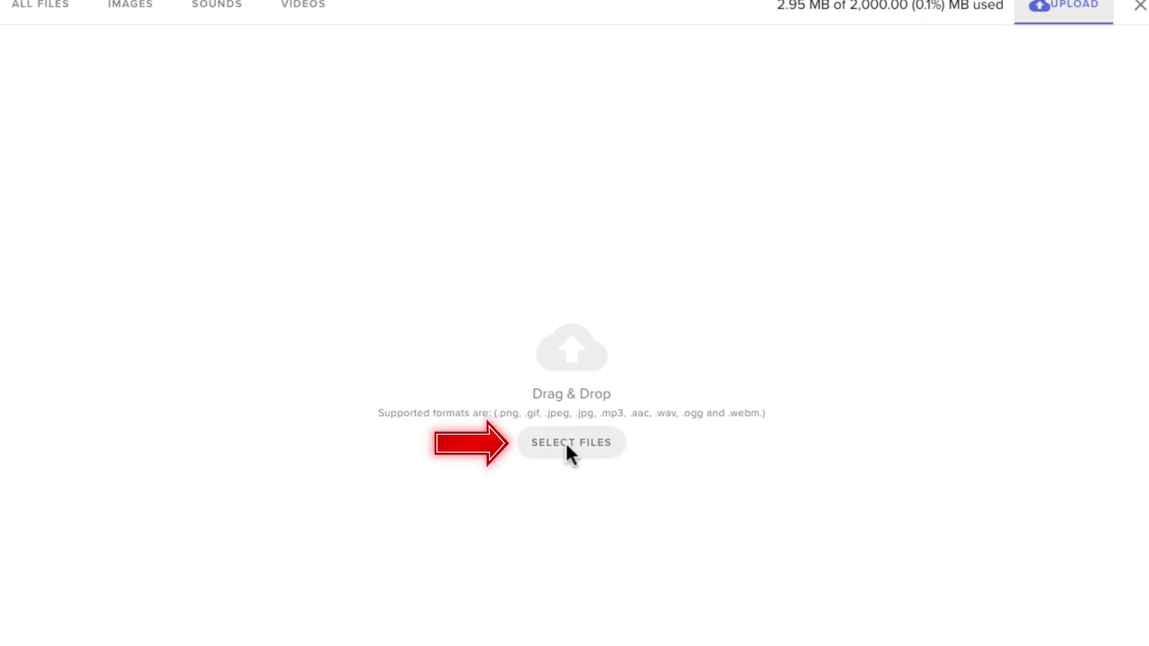
left_click(571, 404)
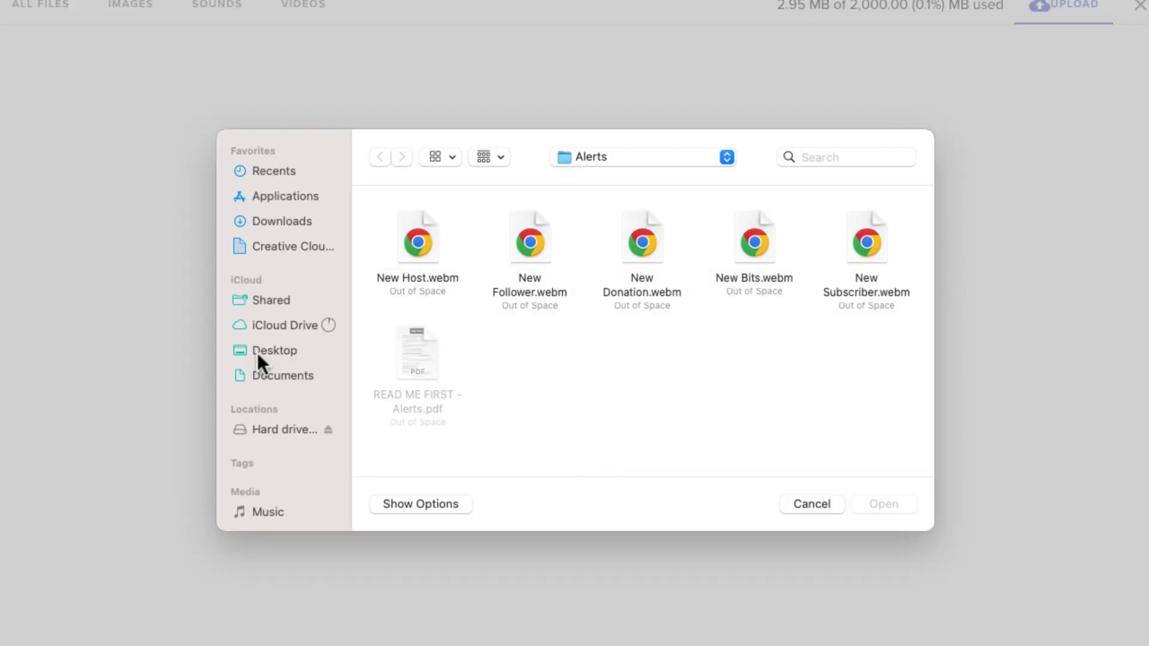
left_click(269, 353)
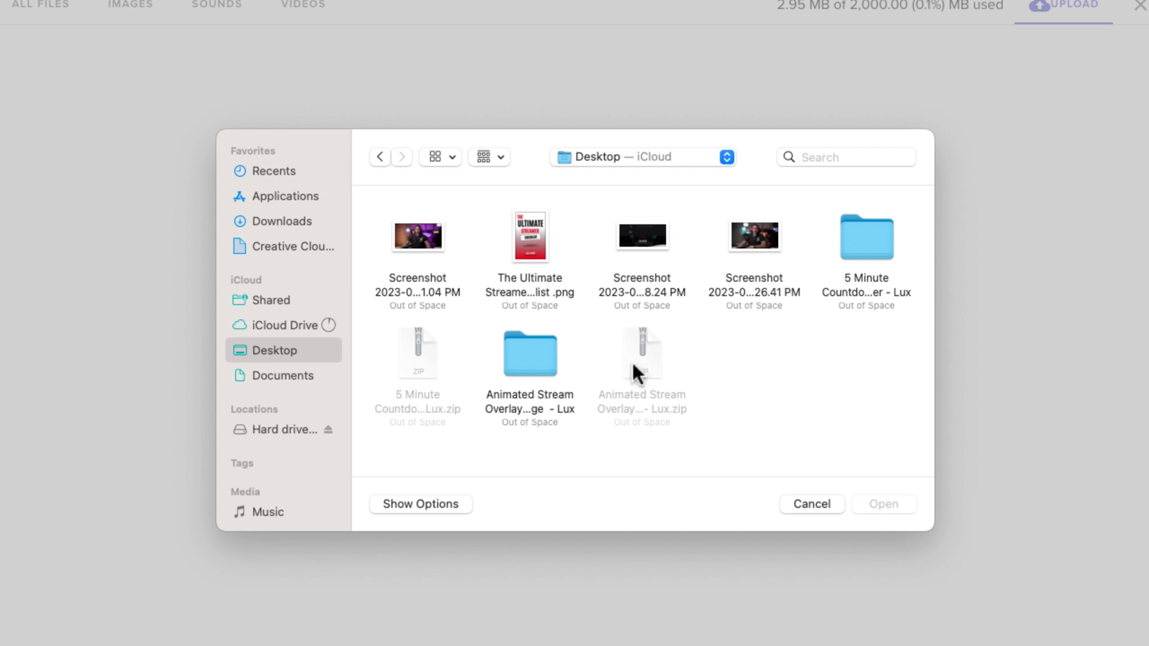
left_click(537, 366)
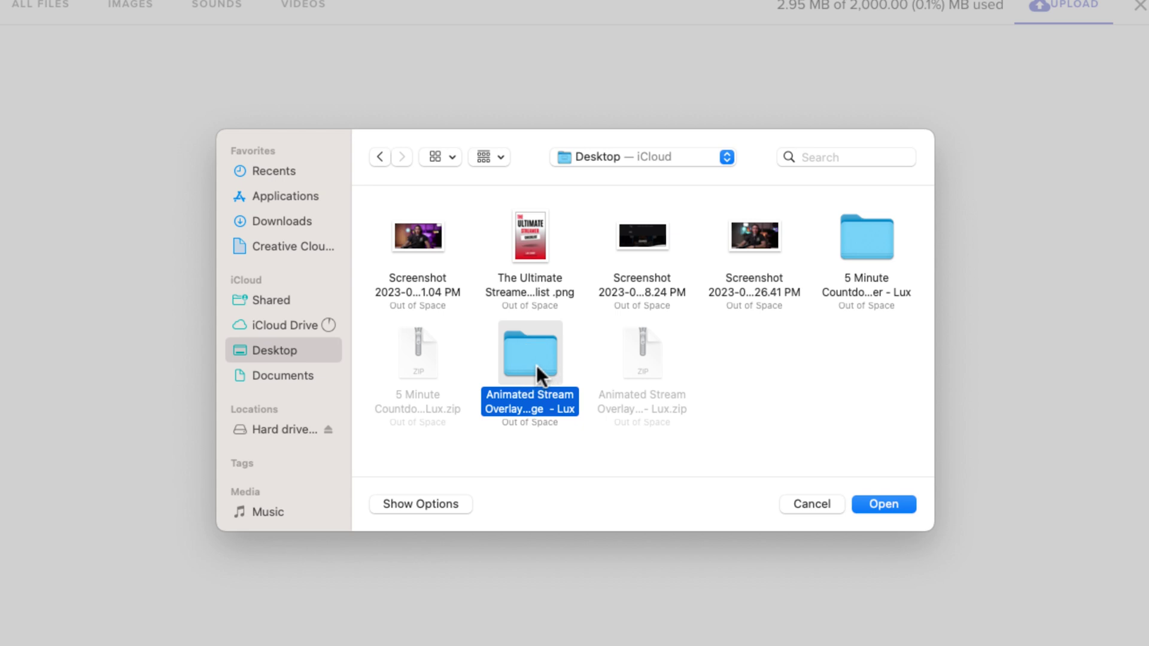
double_click(529, 364)
double_click(413, 249)
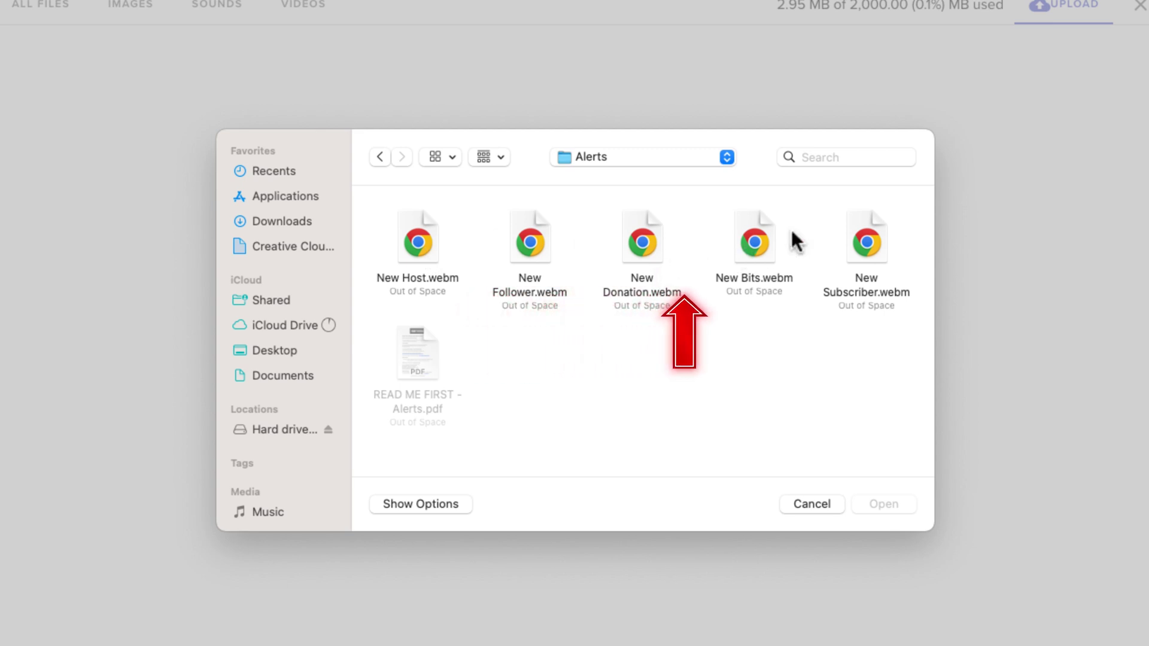
left_click(536, 243)
left_click(884, 503)
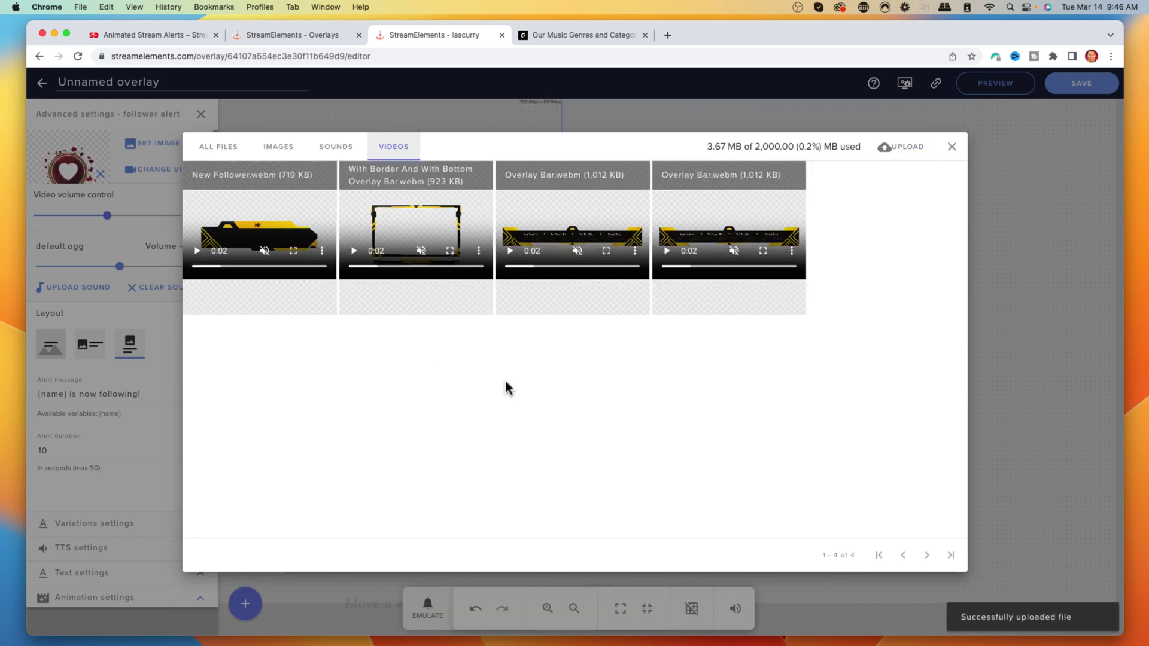
Apply New Follower.webm as the follower alert's video and emulate a follower event to preview it
left_click(302, 267)
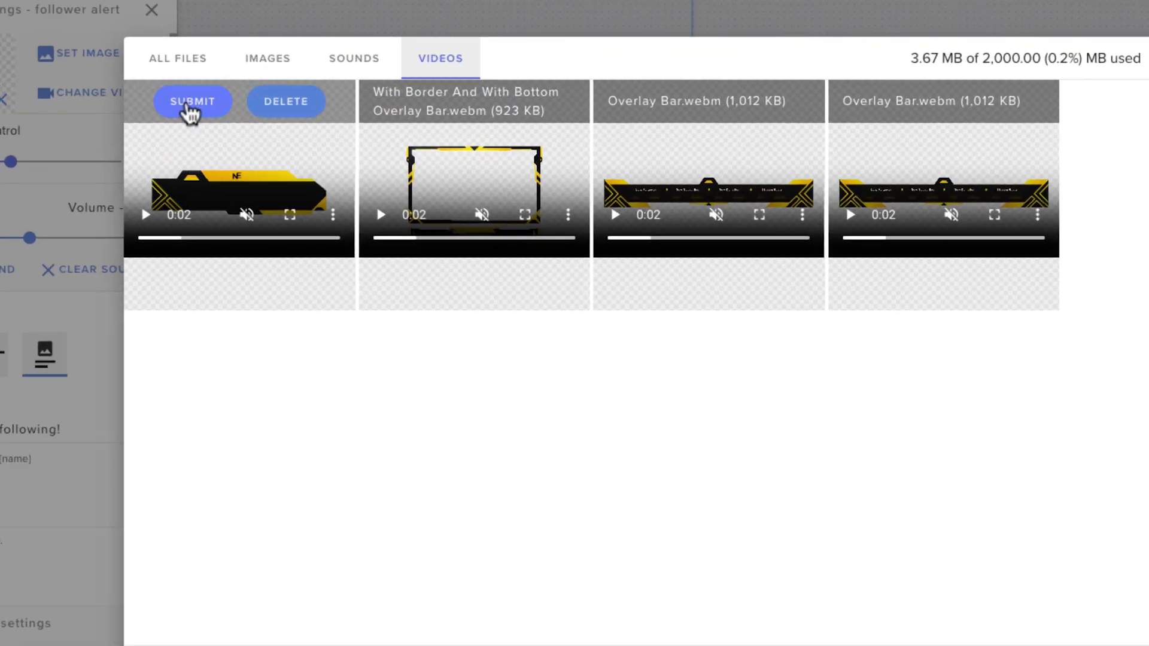
left_click(191, 105)
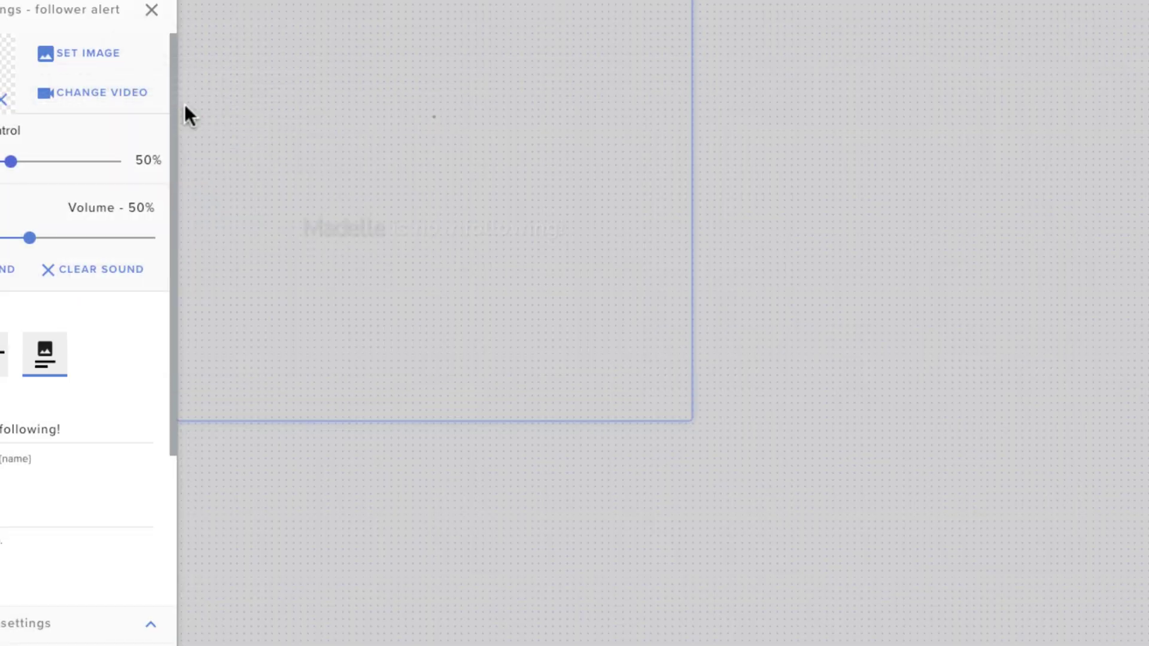
left_click(427, 608)
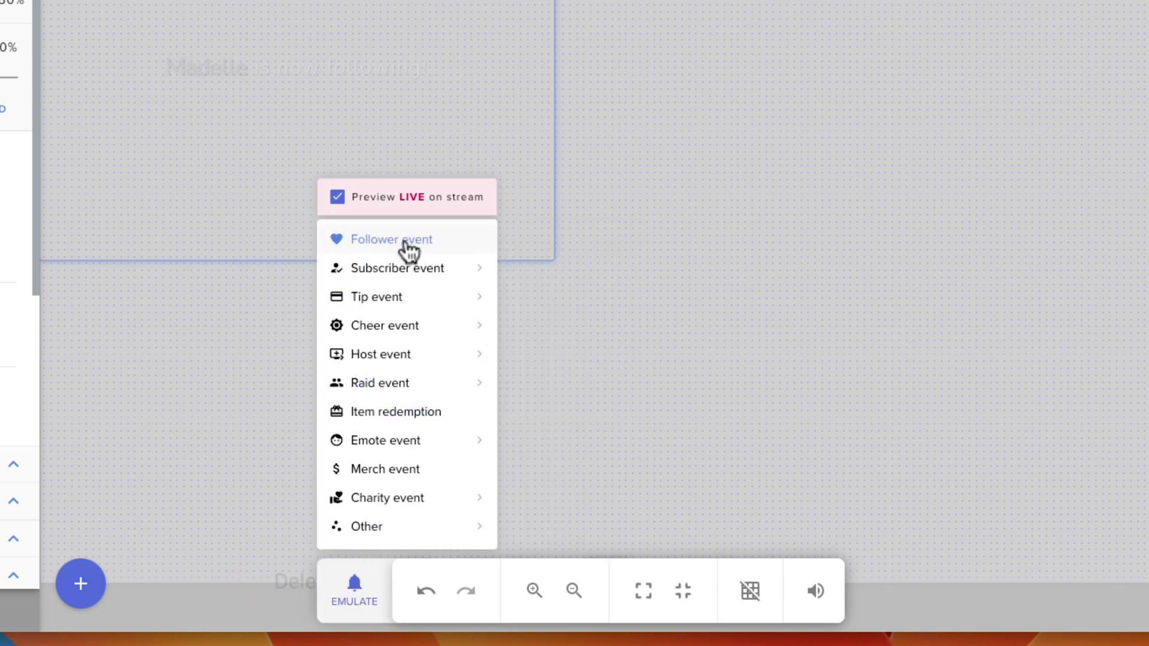
left_click(409, 242)
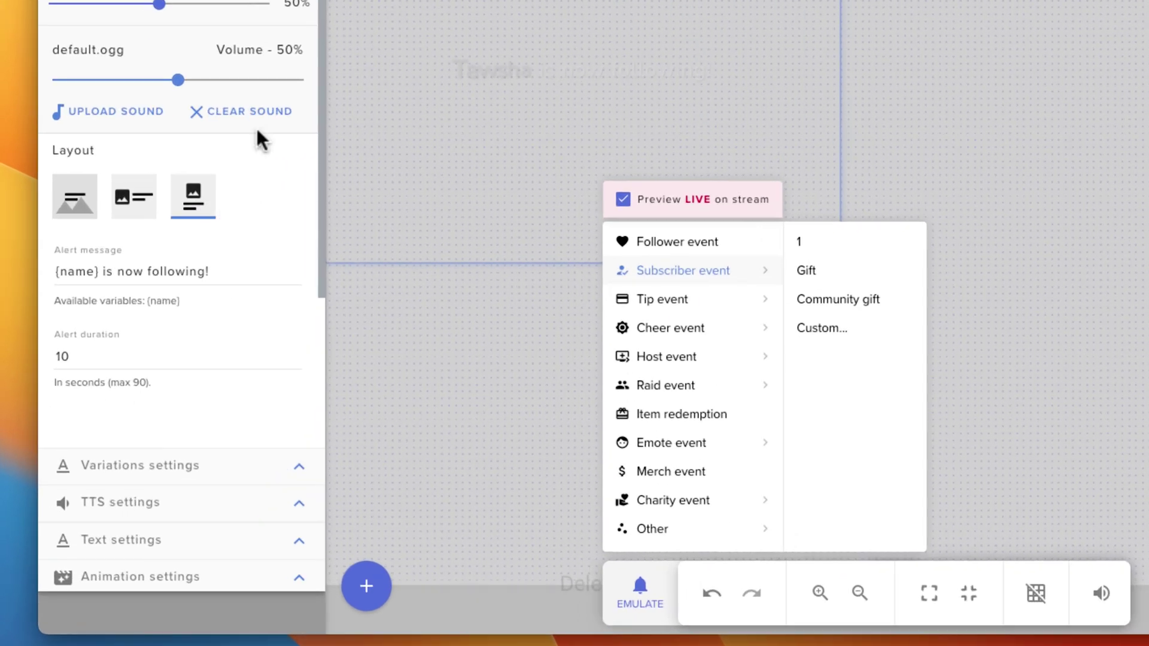
Change the follower alert message to "{name} just followed"
left_click(183, 210)
left_click_drag(217, 275, 99, 276)
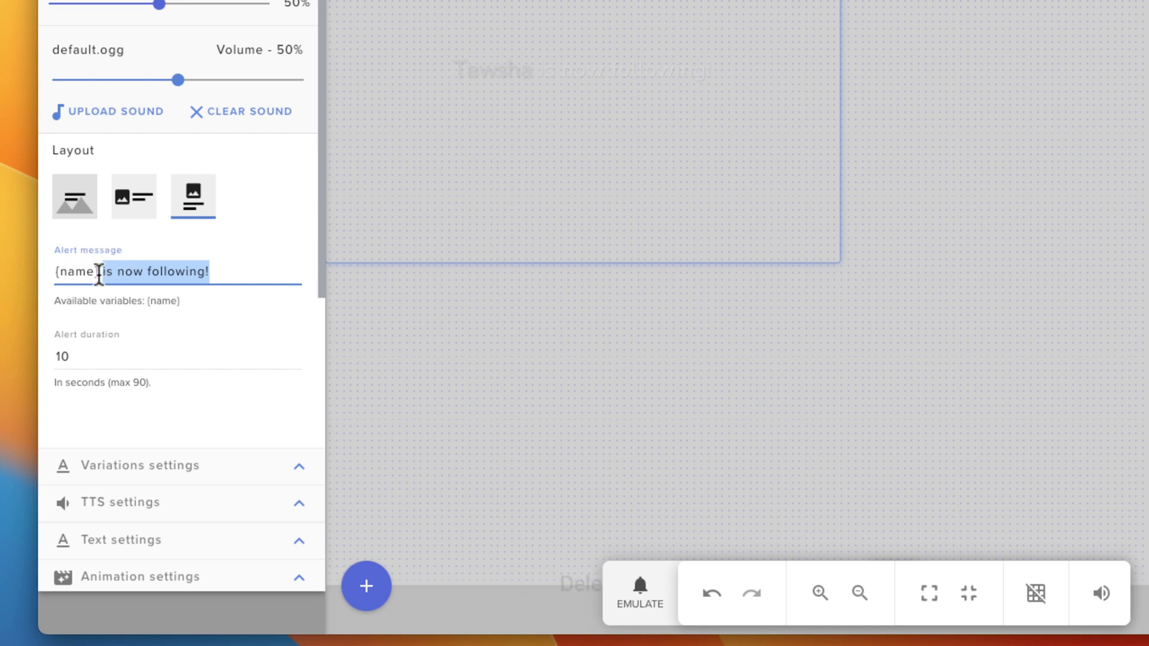
key("BackSpace")
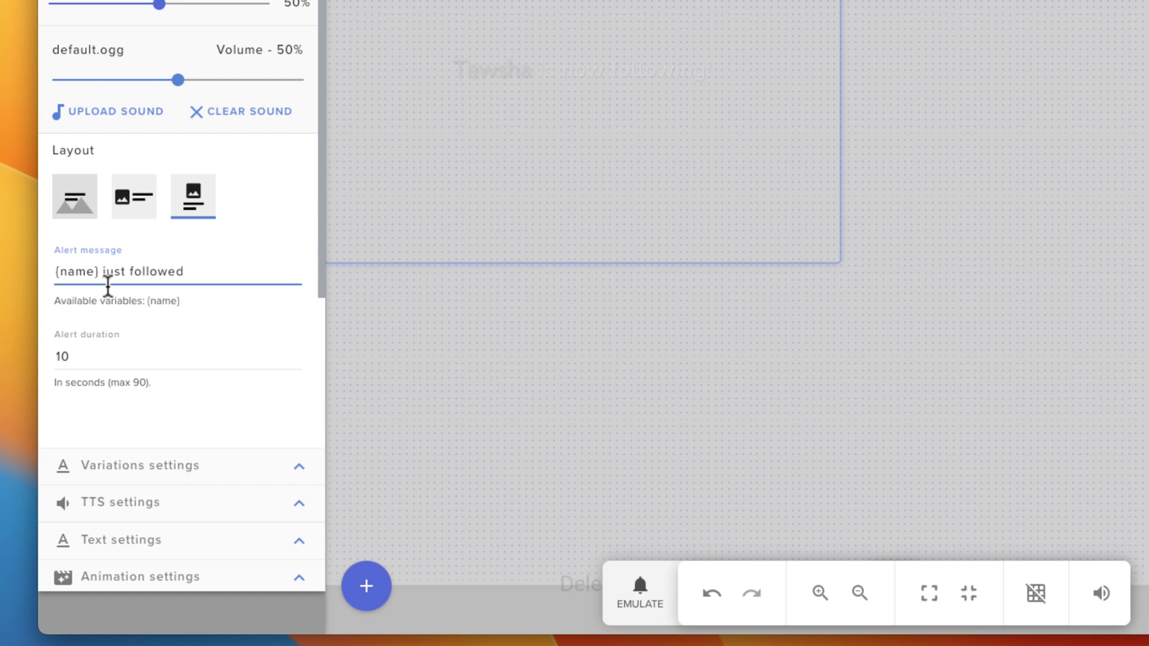
Enable a custom font for the alert text with the family impact, and emulate a follower event to check it
scroll(162, 396, "down", 3)
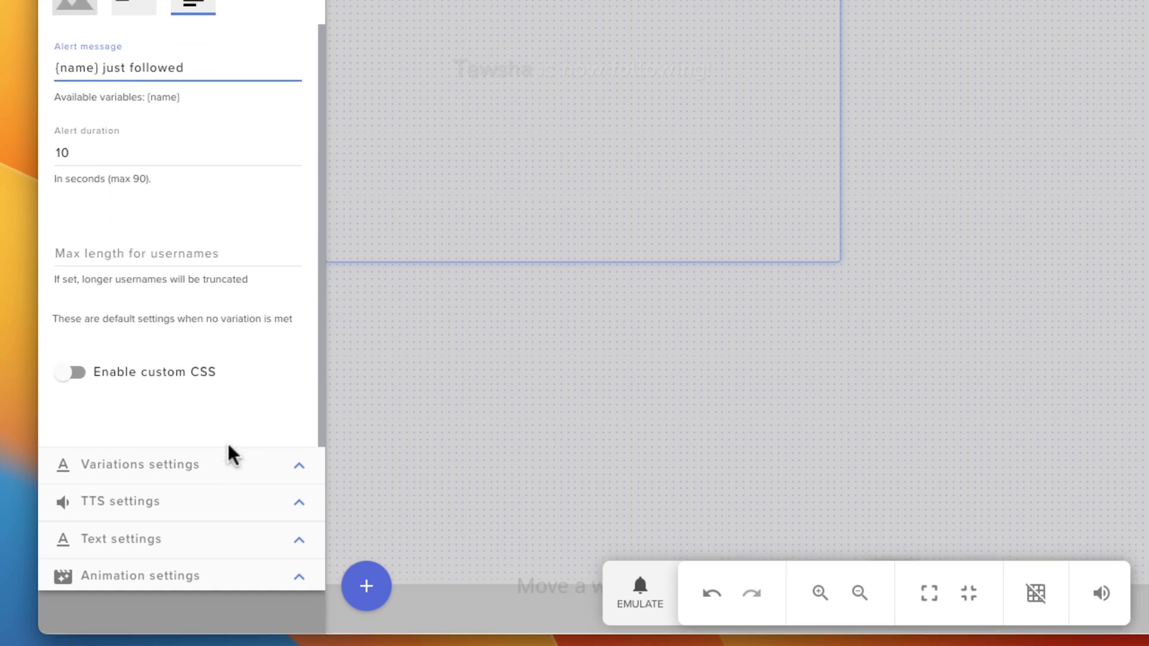
left_click(296, 542)
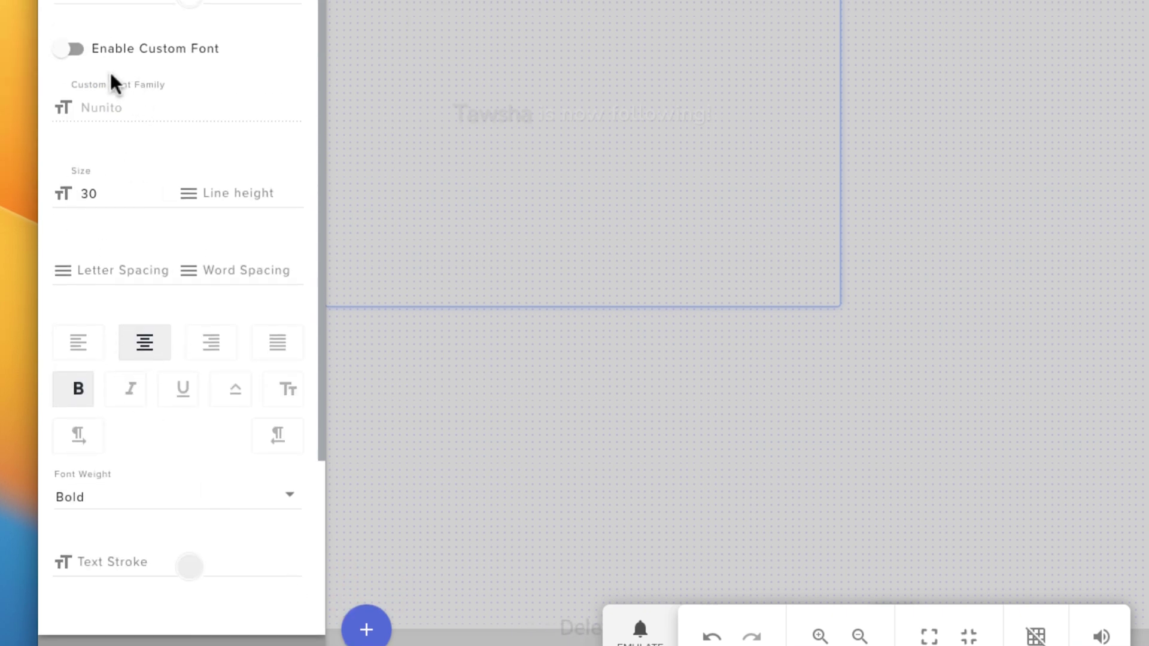
left_click(73, 49)
left_click_drag(122, 105, 80, 93)
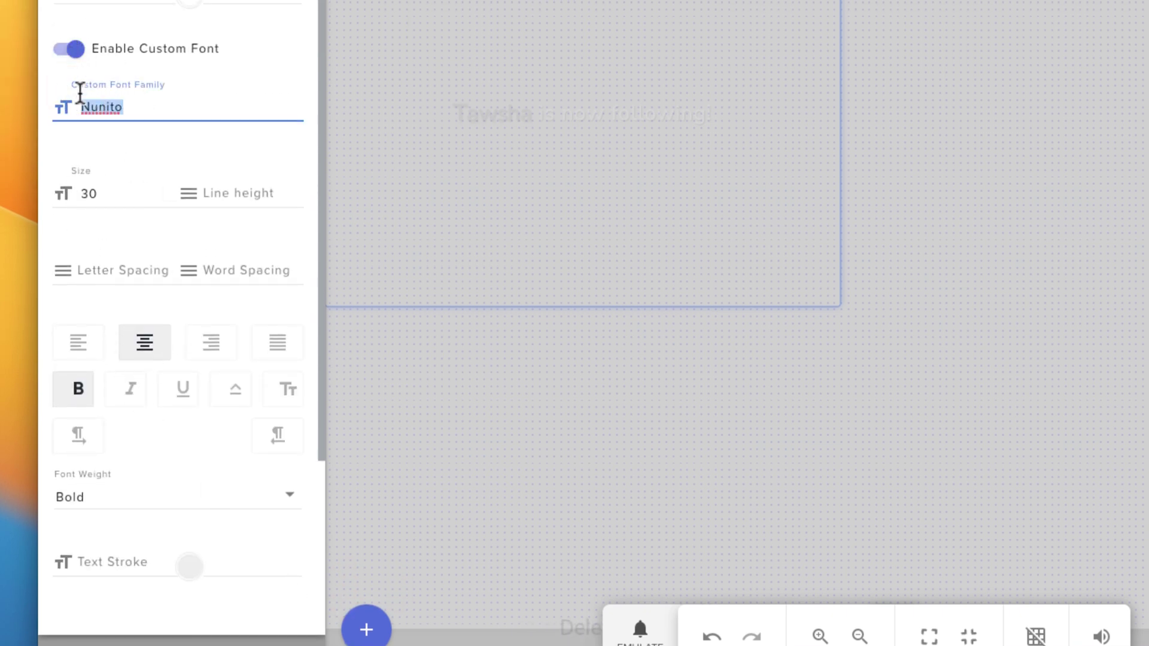
type("Impact")
left_click(335, 587)
left_click(379, 257)
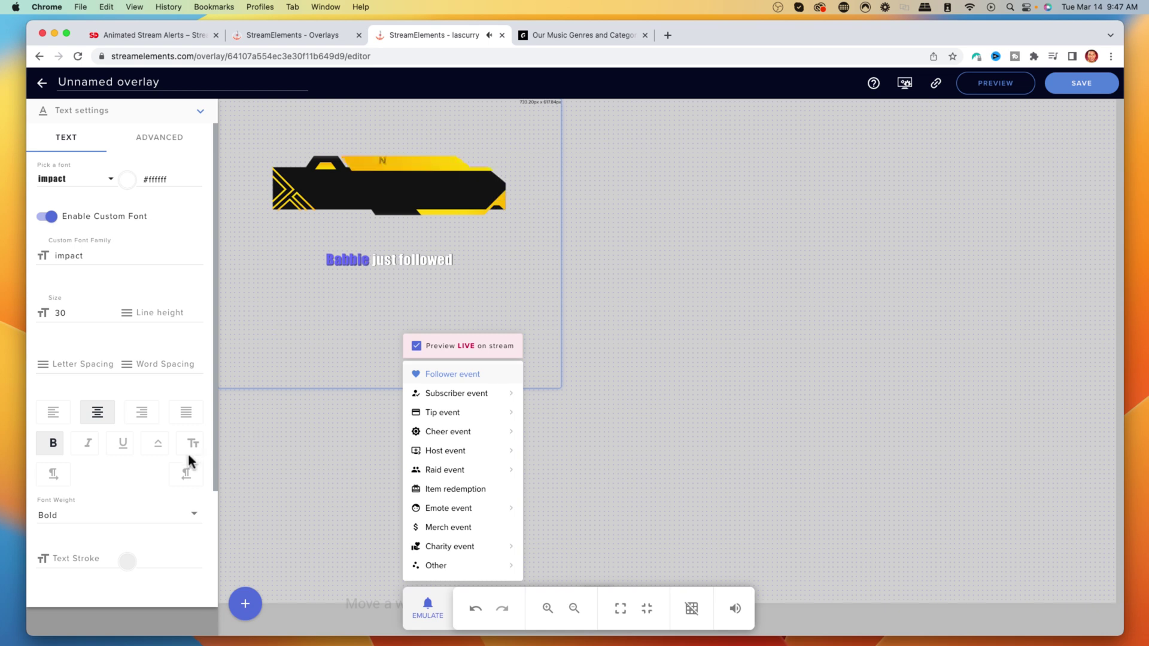
Set the top margin of the alert text to -200 in the advanced text settings
left_click(159, 137)
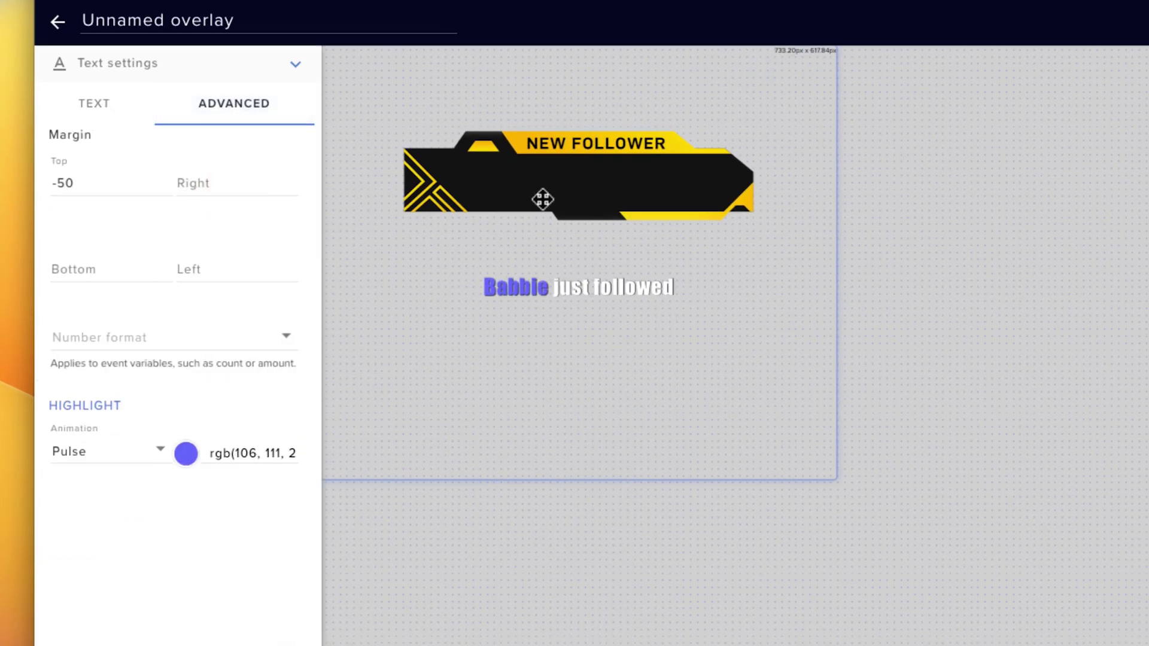
double_click(62, 183)
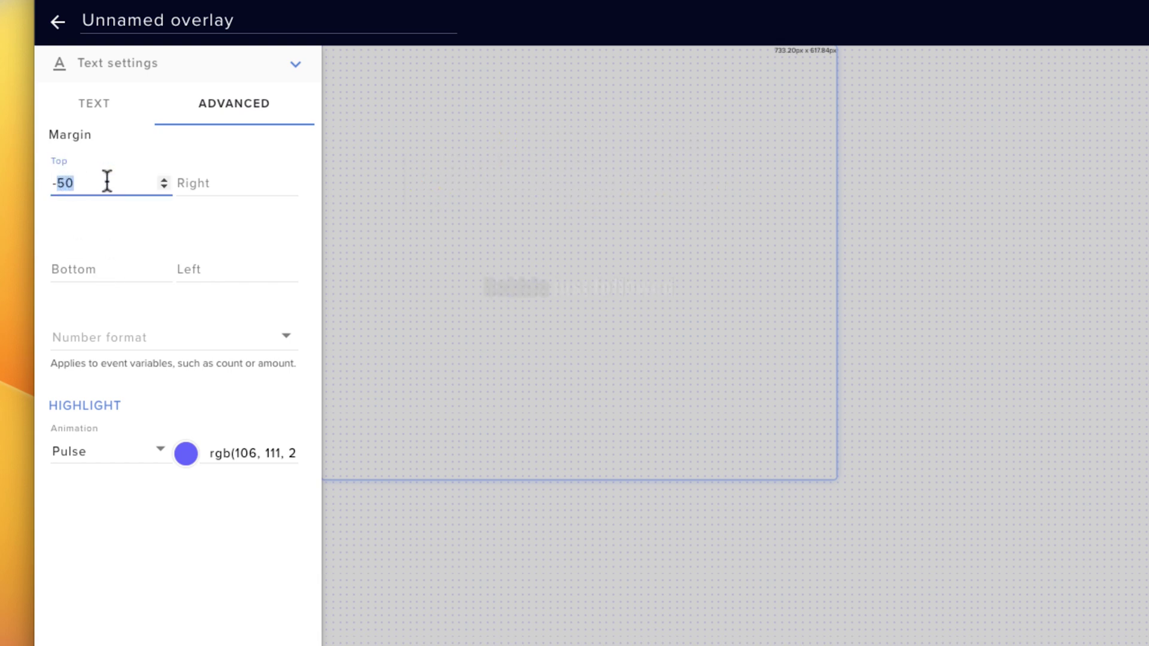
type("200")
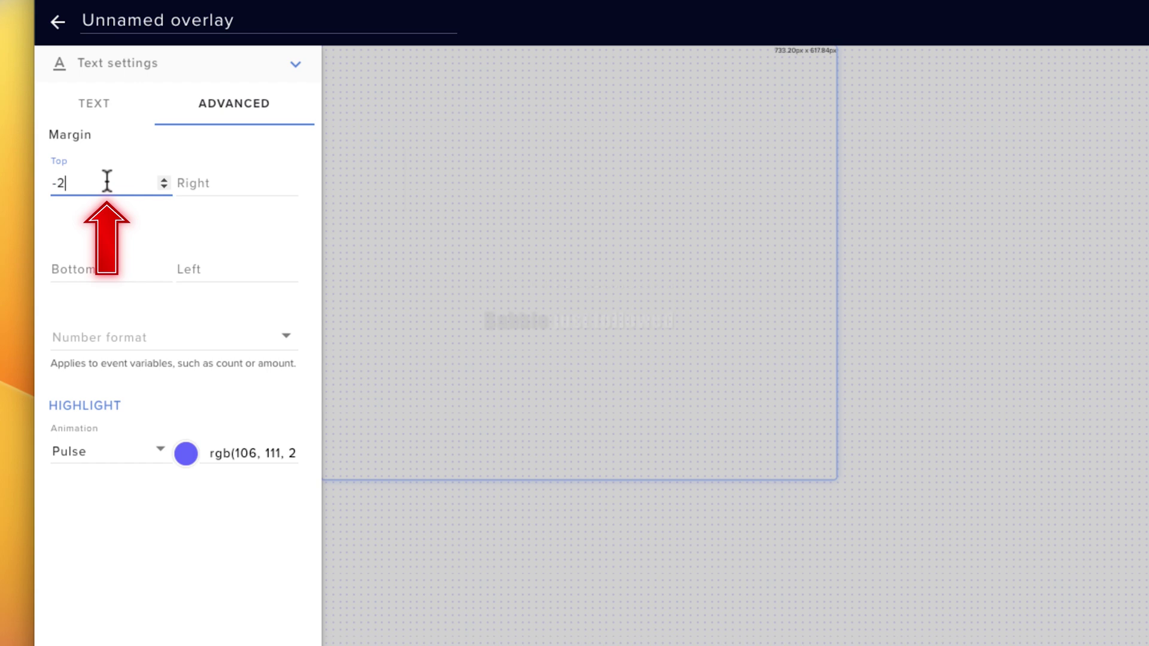
Set the left margin of the follower alert text to 15 and change its highlight color to yellow
left_click(214, 269)
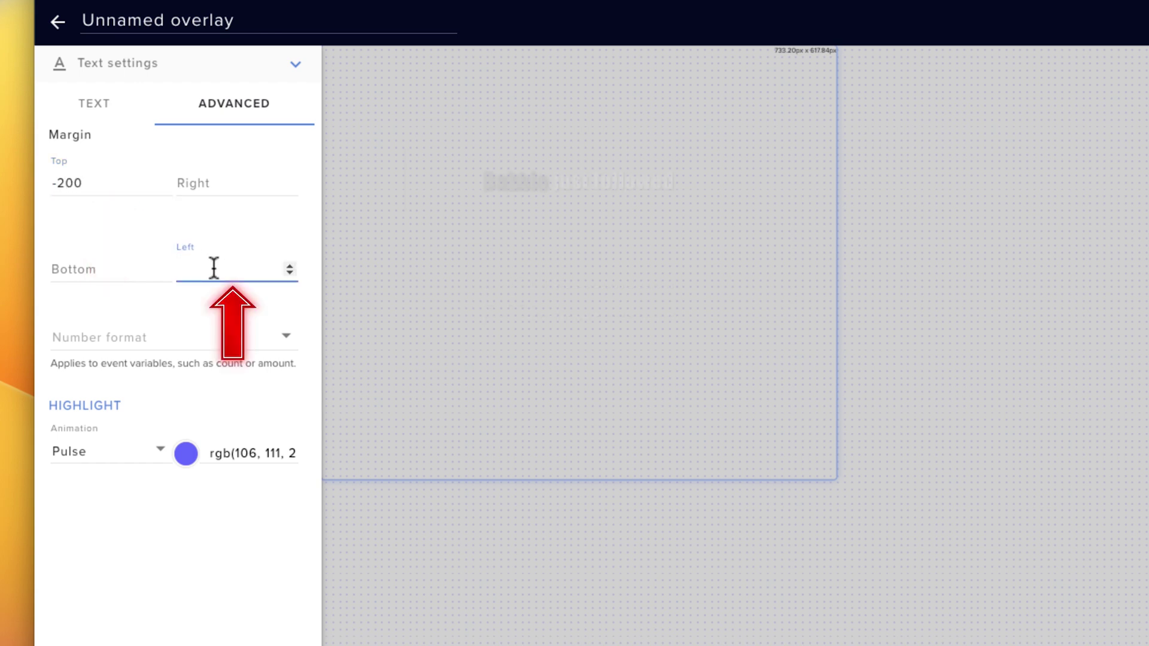
type("15")
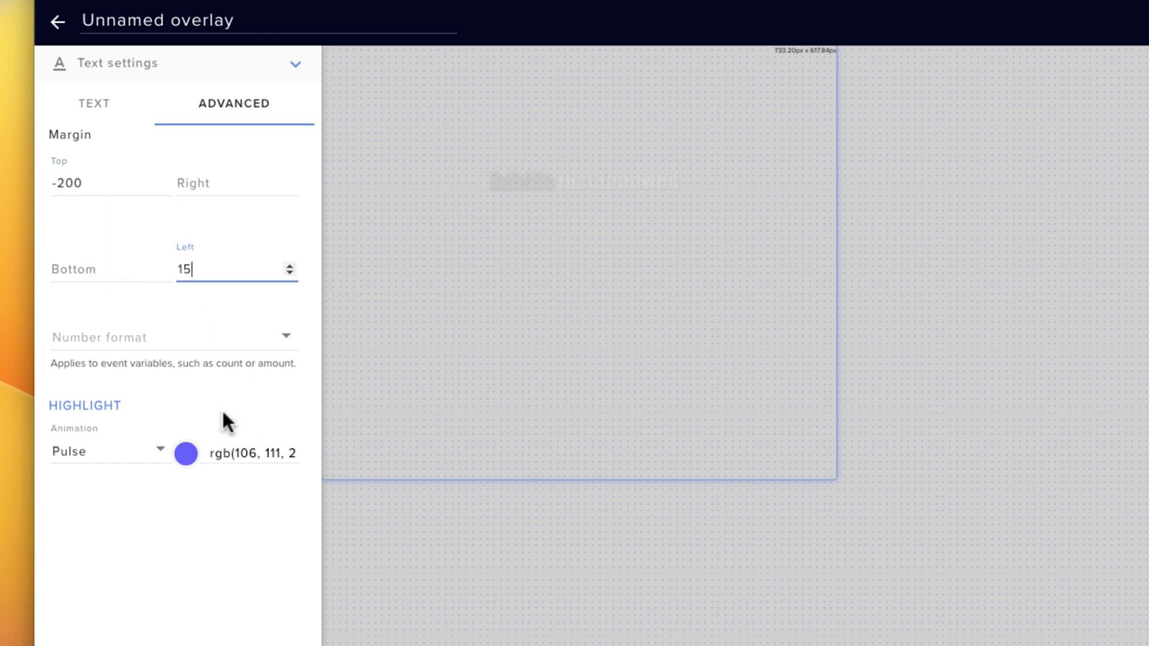
left_click(186, 458)
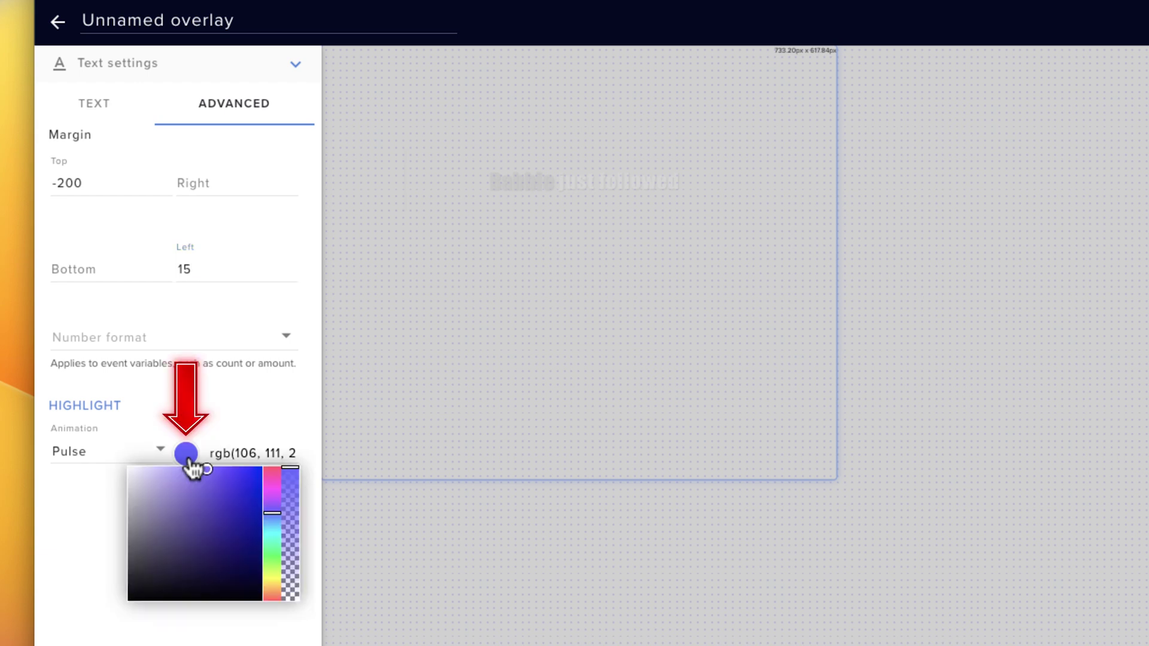
left_click_drag(286, 529, 276, 580)
left_click_drag(205, 469, 233, 479)
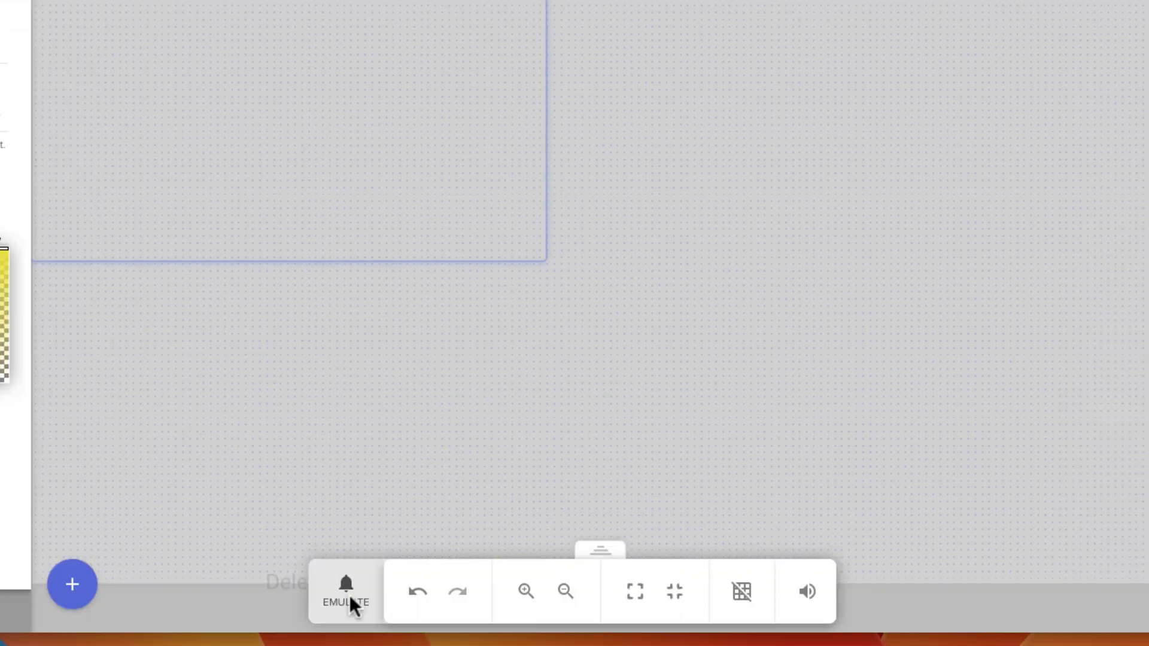
Emulate a follower event to check the text position and highlight color, and close the follower alert settings
left_click(350, 595)
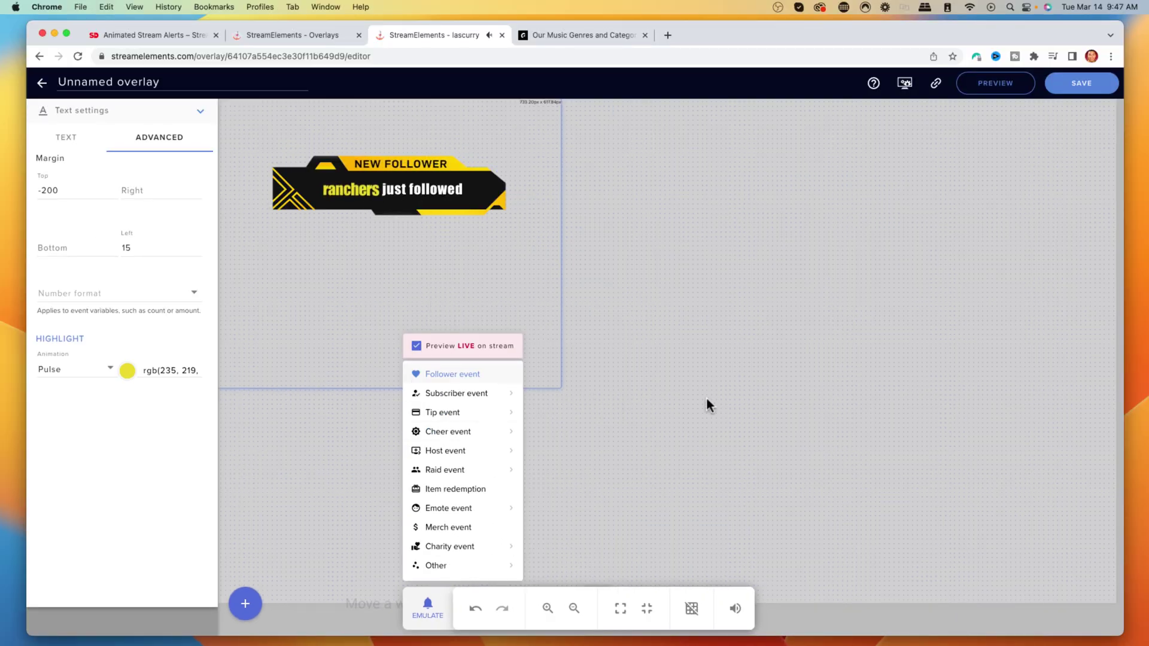
left_click(712, 418)
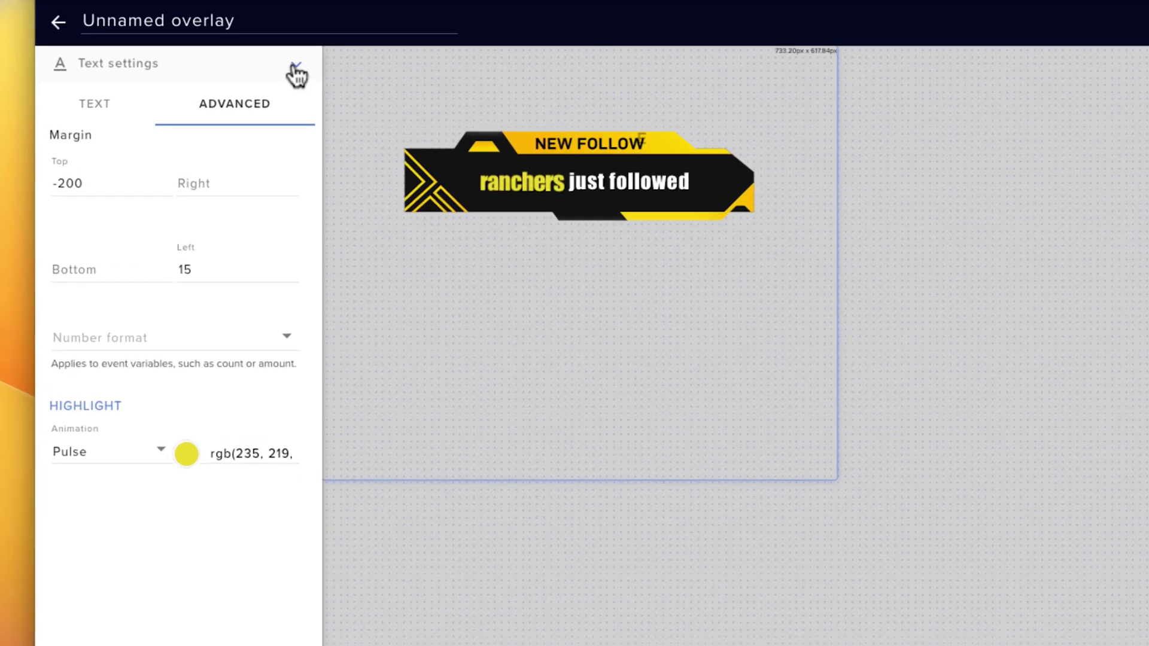
left_click(203, 113)
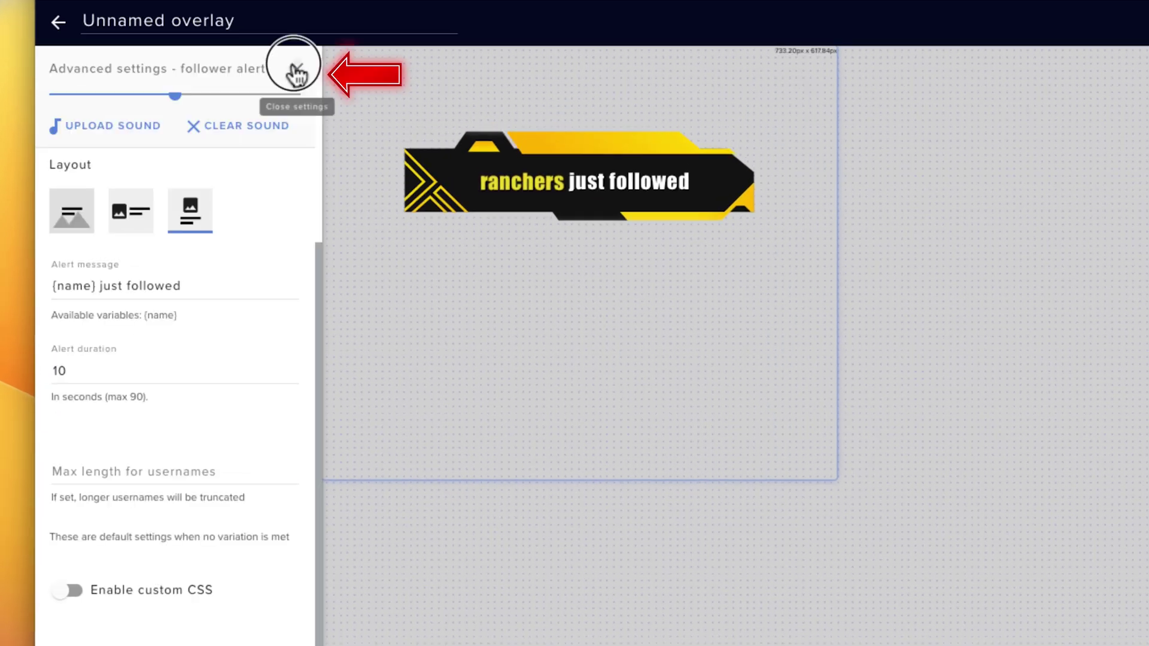
left_click(295, 74)
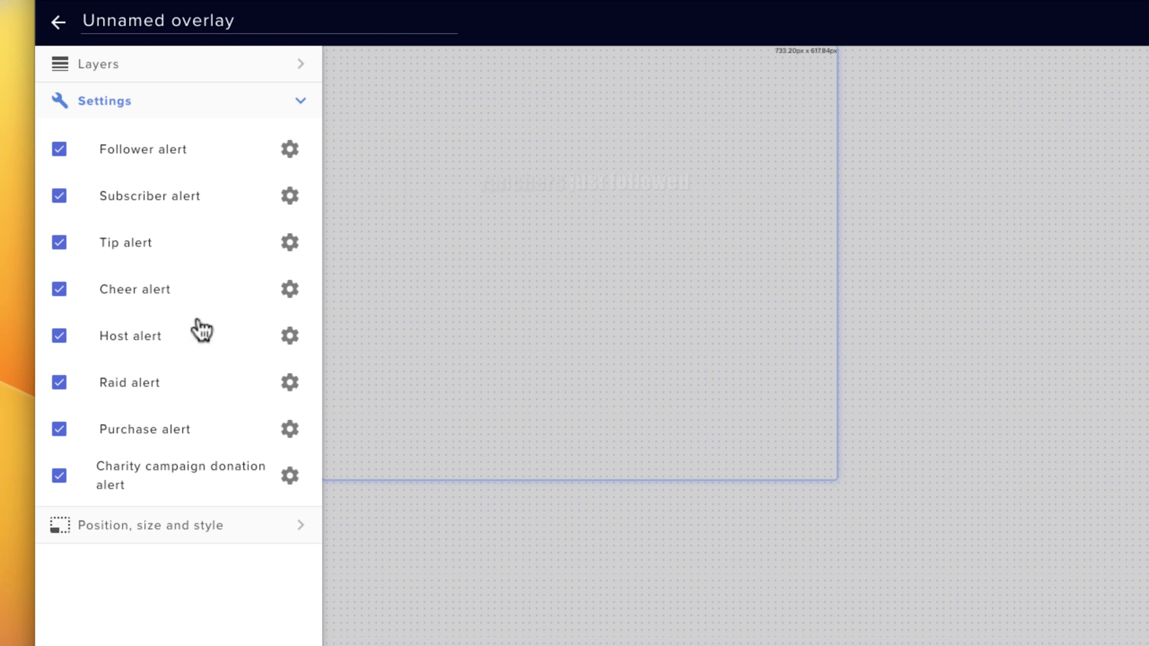
Open the subscriber alert settings and review its variations, including the edit options of the Resubscriber variation
left_click(290, 198)
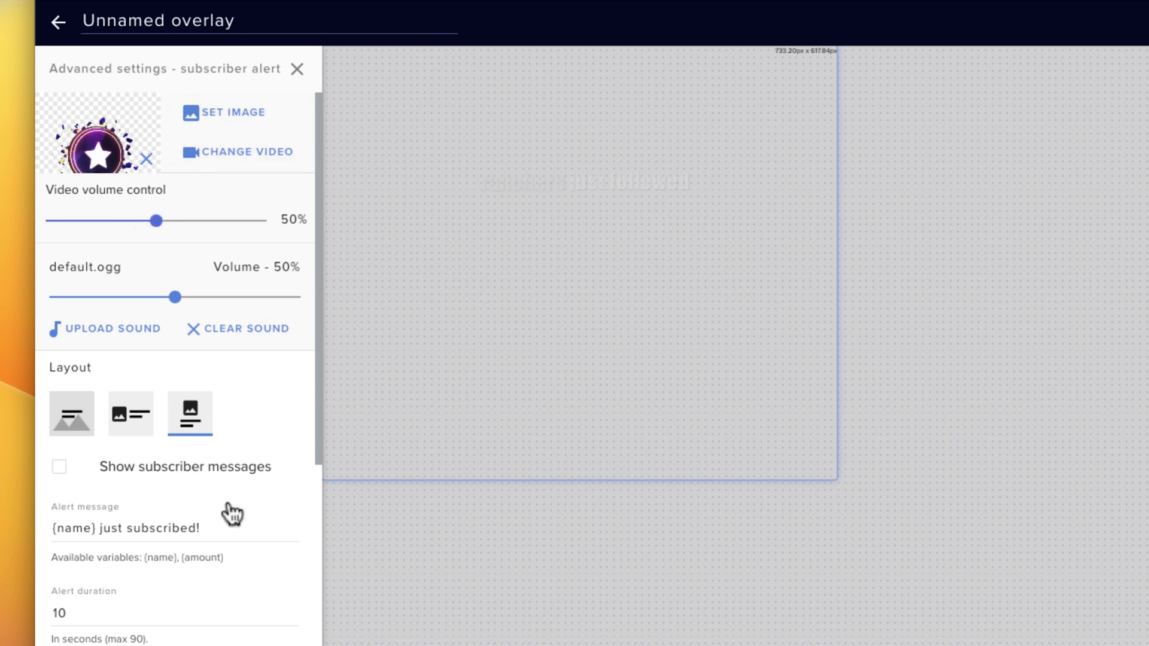
scroll(205, 615, "down", 3)
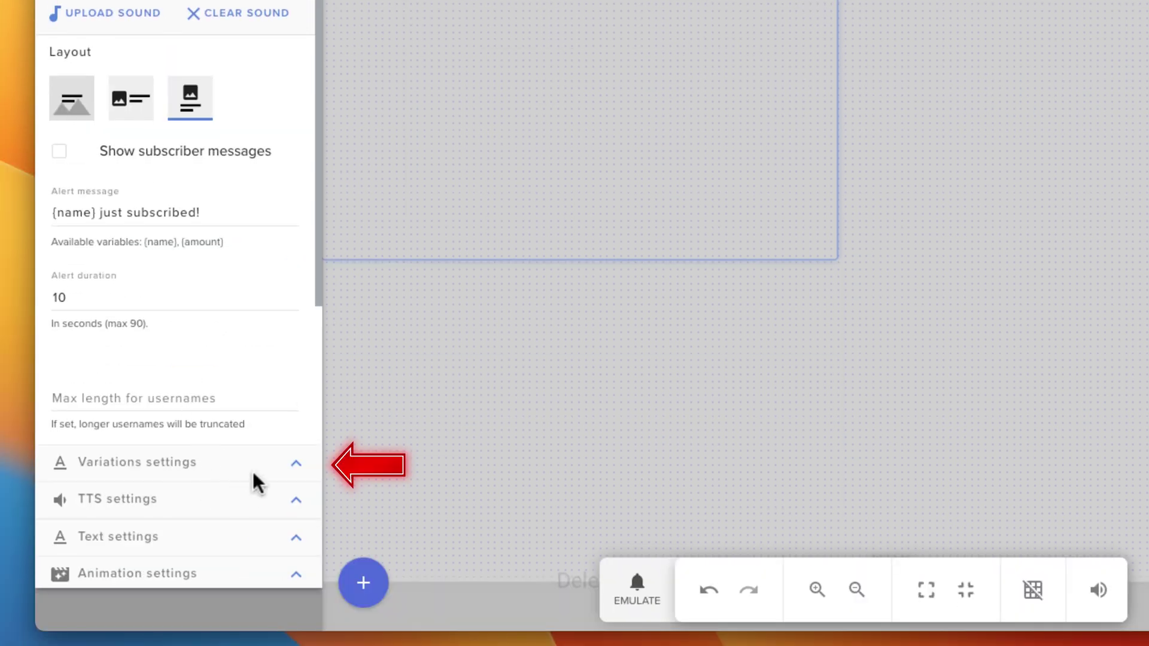
left_click(297, 465)
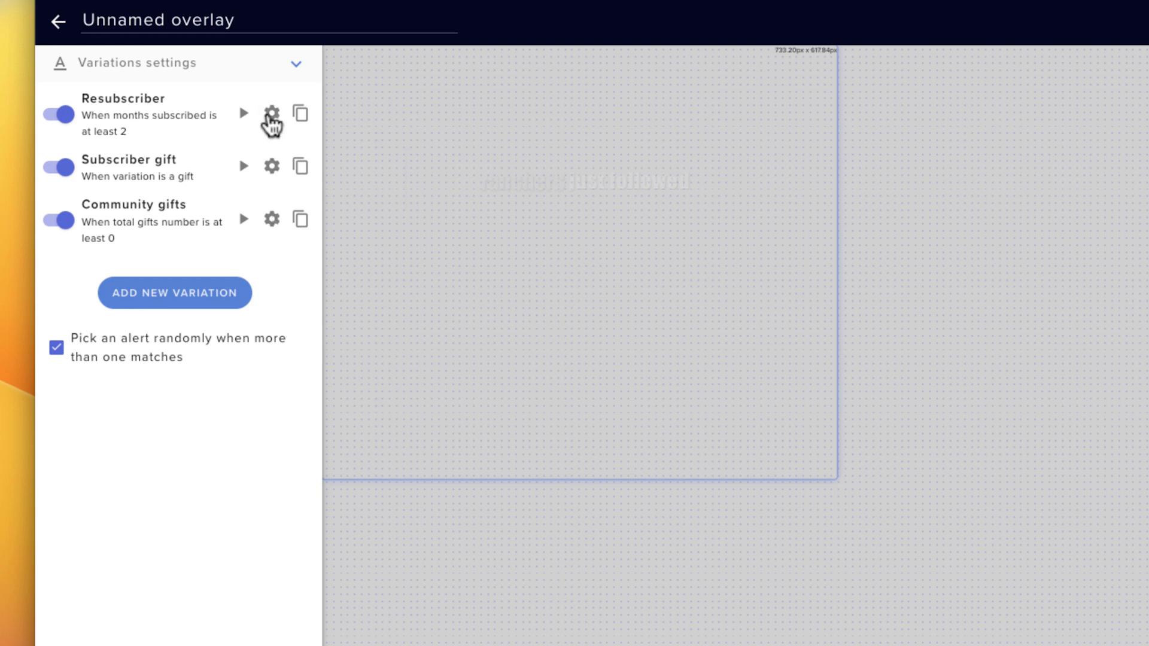
left_click(273, 117)
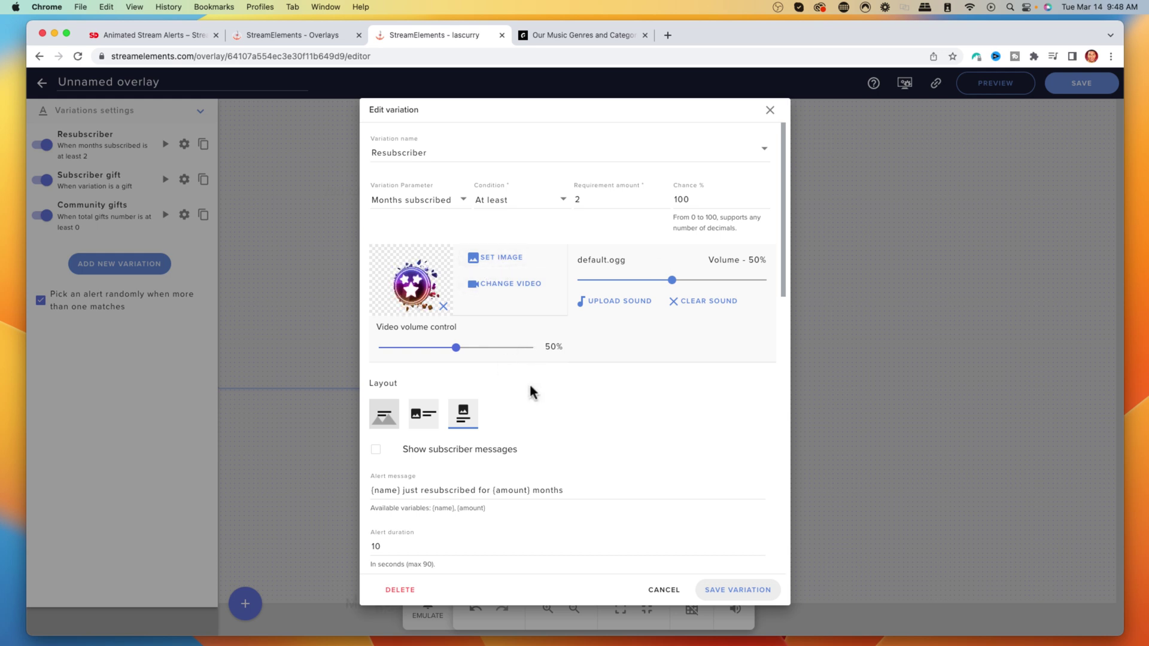
left_click(770, 114)
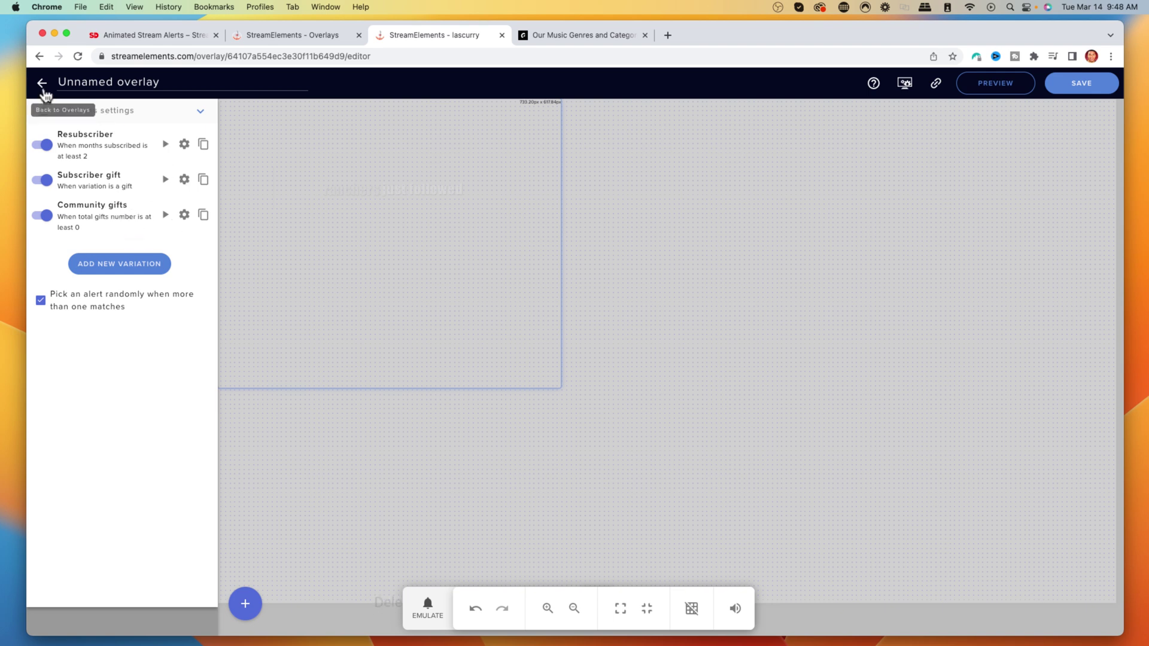
left_click(201, 113)
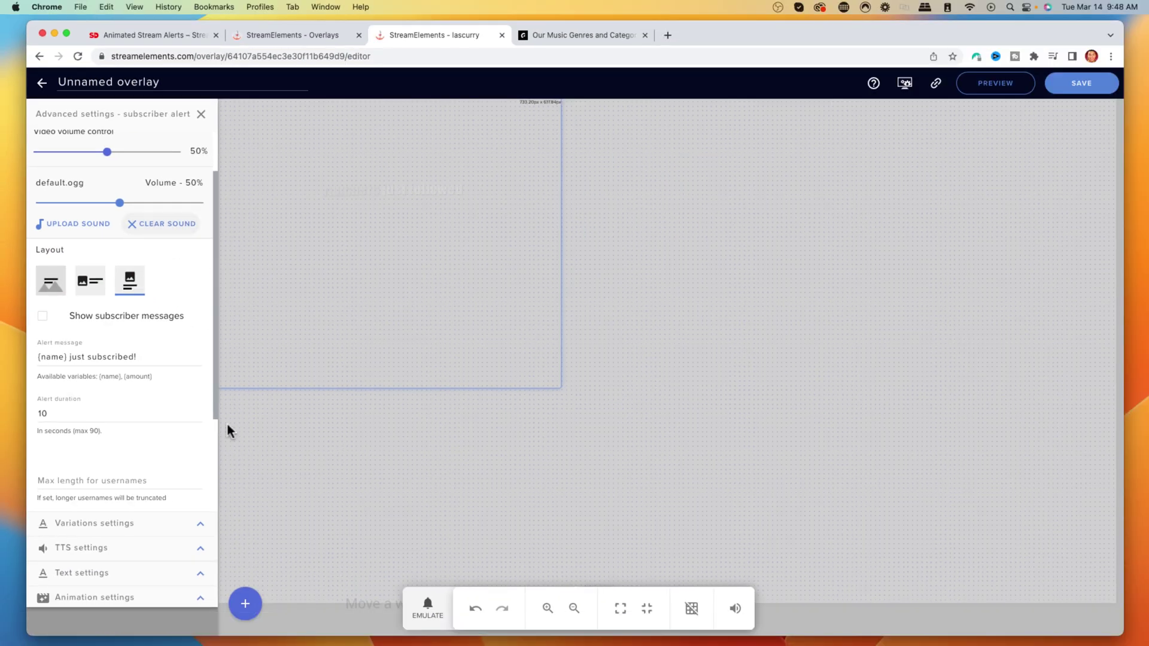
Emulate a follower event to preview the follower alert with its current sound
left_click(426, 604)
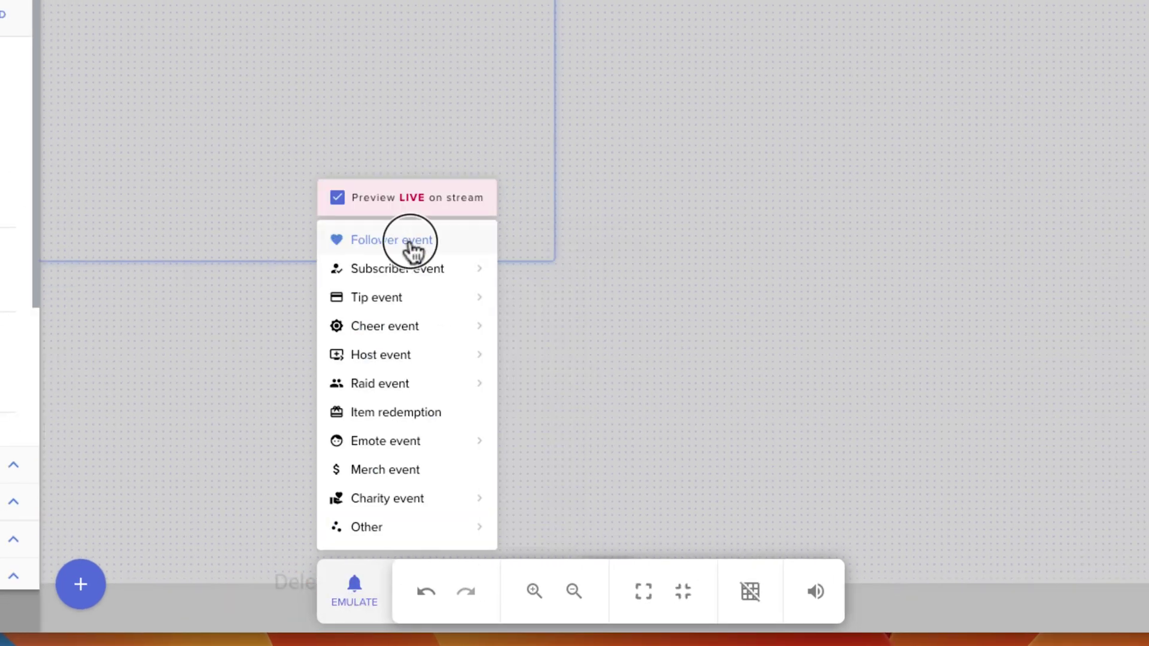
left_click(410, 242)
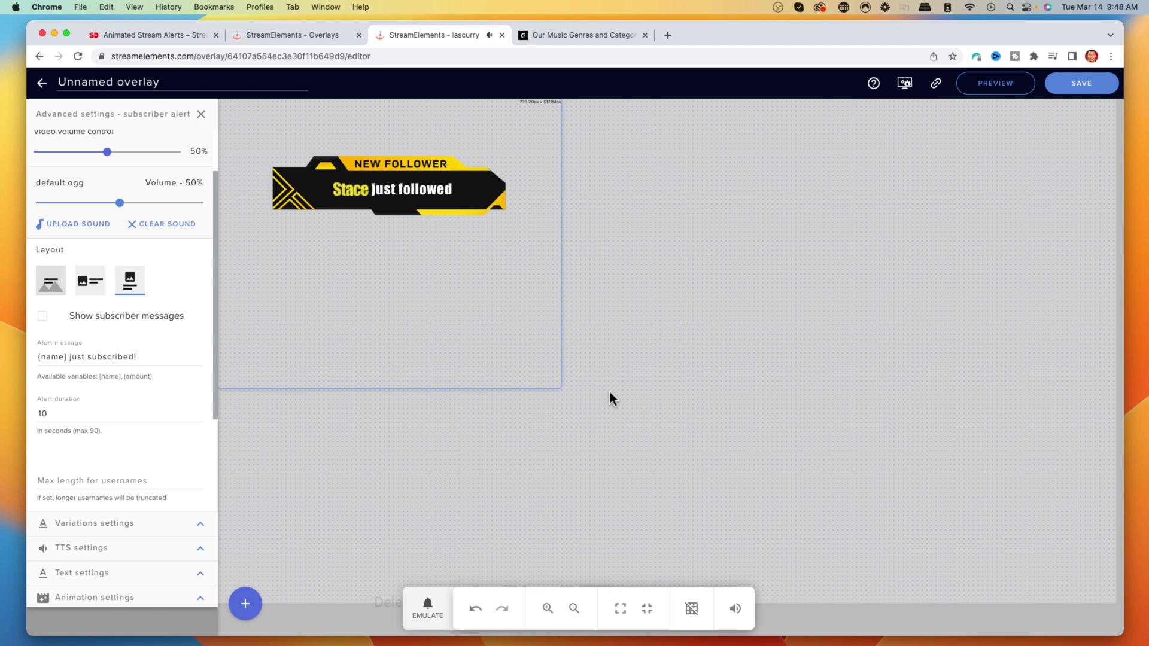
Switch to Epidemic Sound and browse the sound effects to the Games category under Foley
left_click(545, 36)
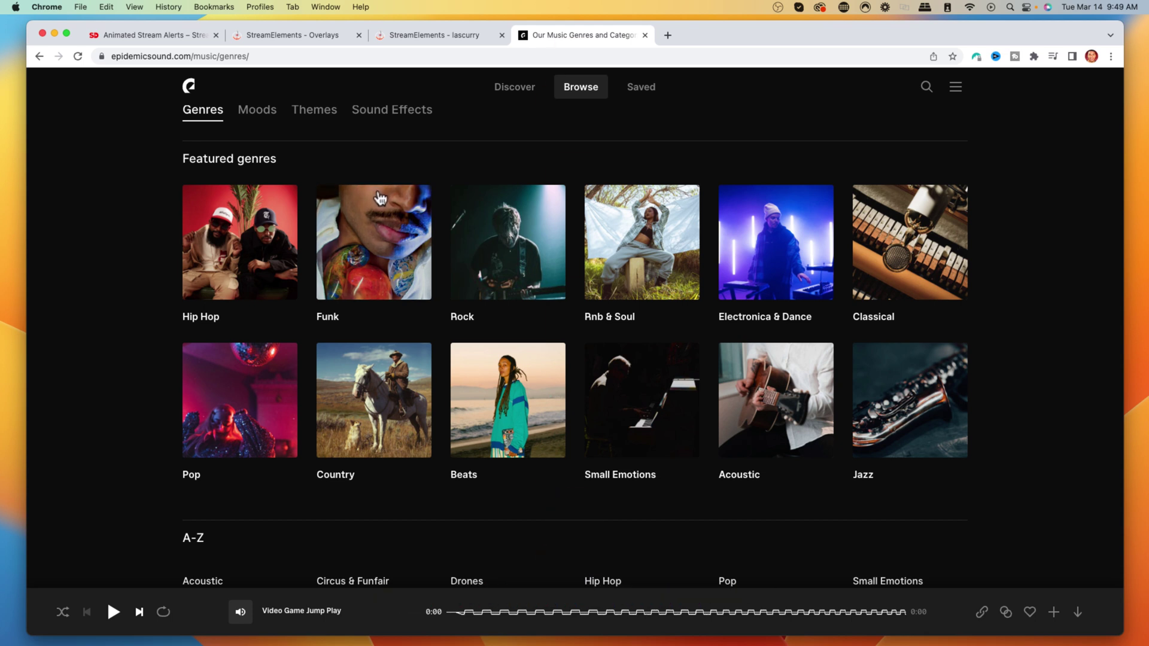
scroll(598, 125, "up", 1)
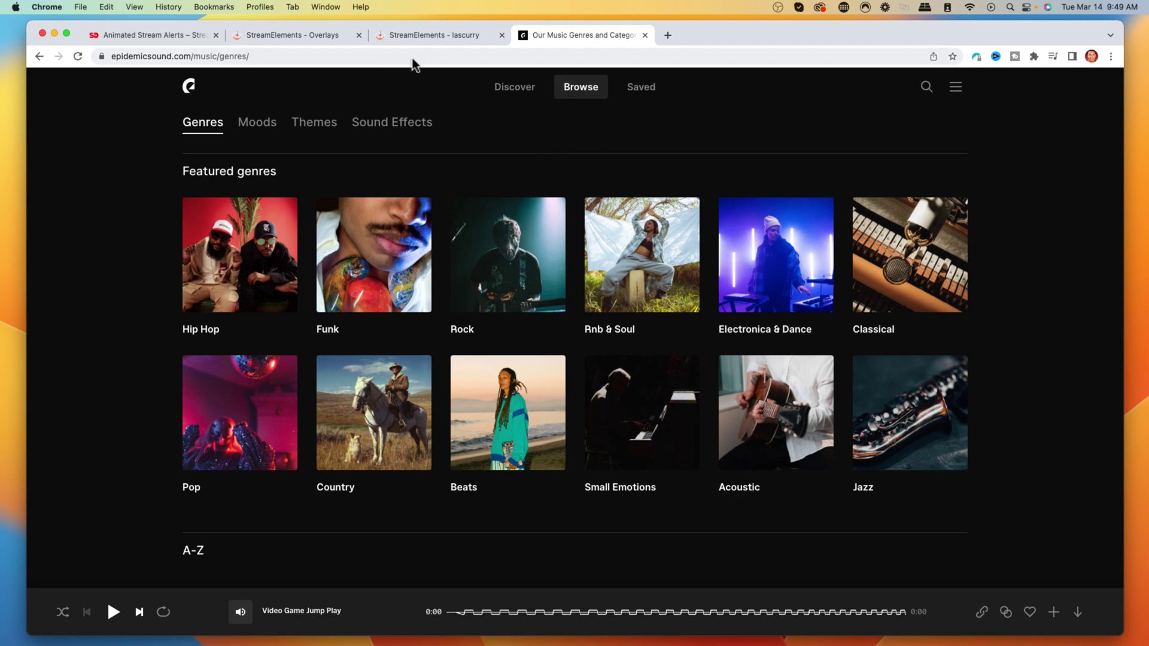
left_click(386, 123)
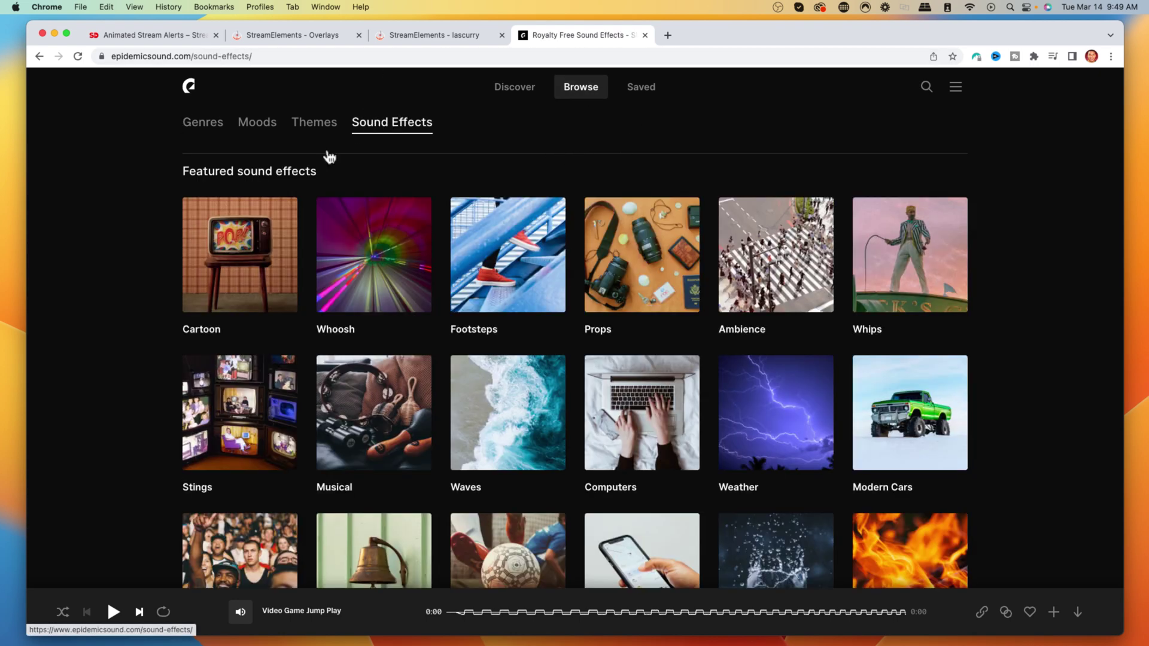
scroll(424, 279, "down", 10)
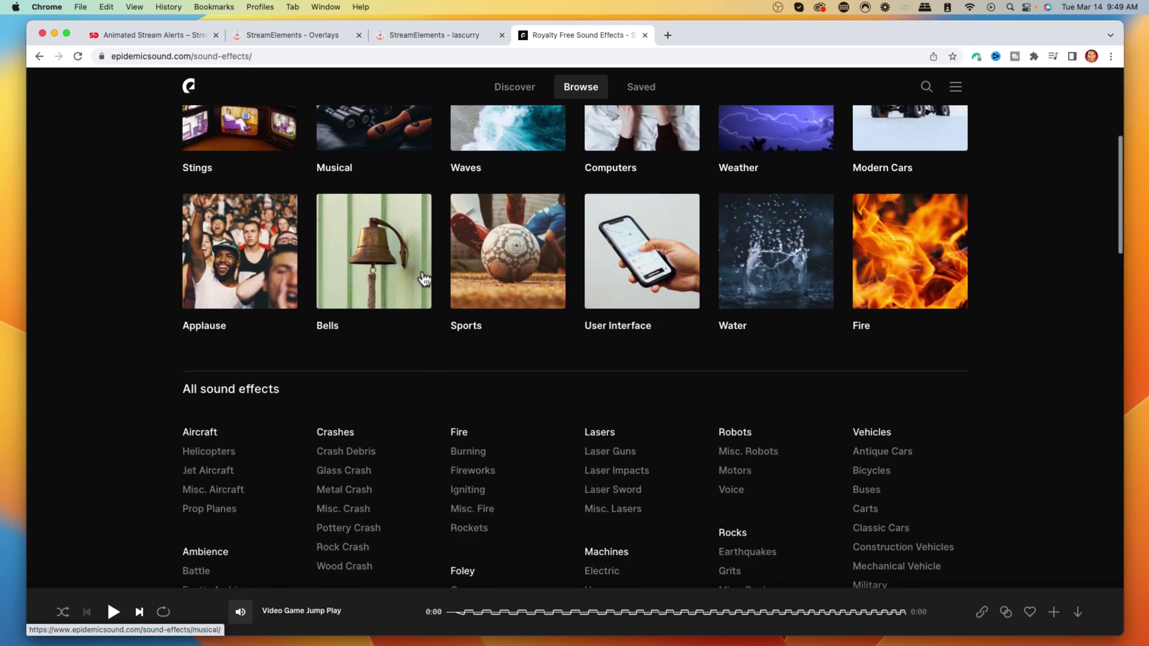
scroll(450, 278, "up", 2)
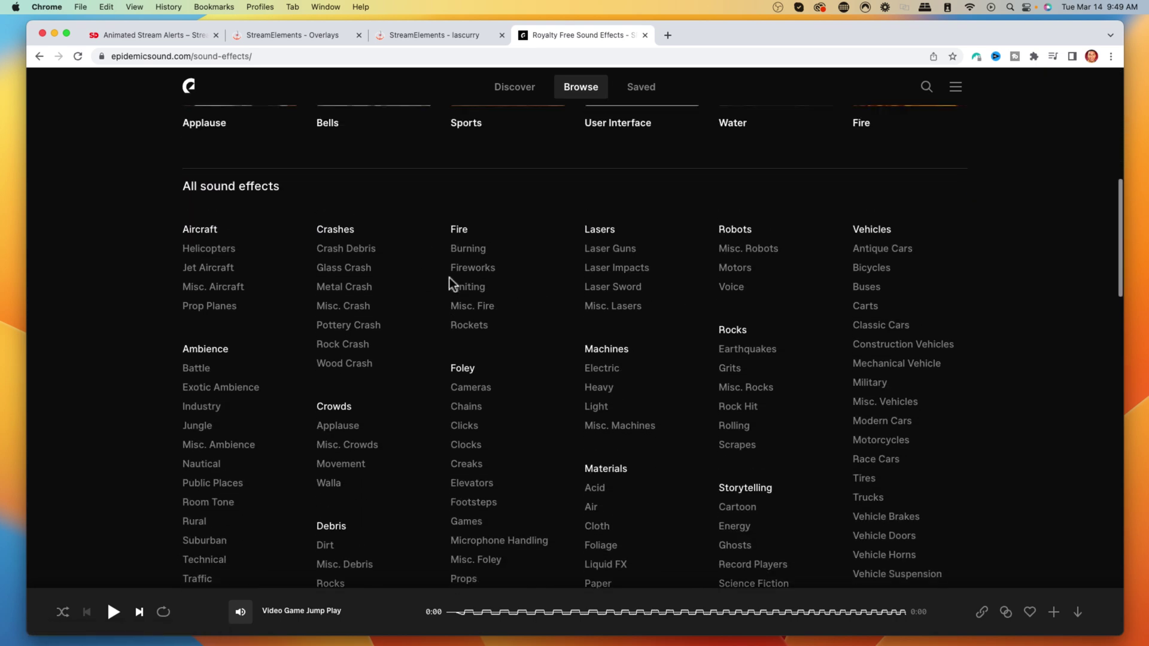
scroll(603, 359, "down", 3)
scroll(603, 356, "down", 2)
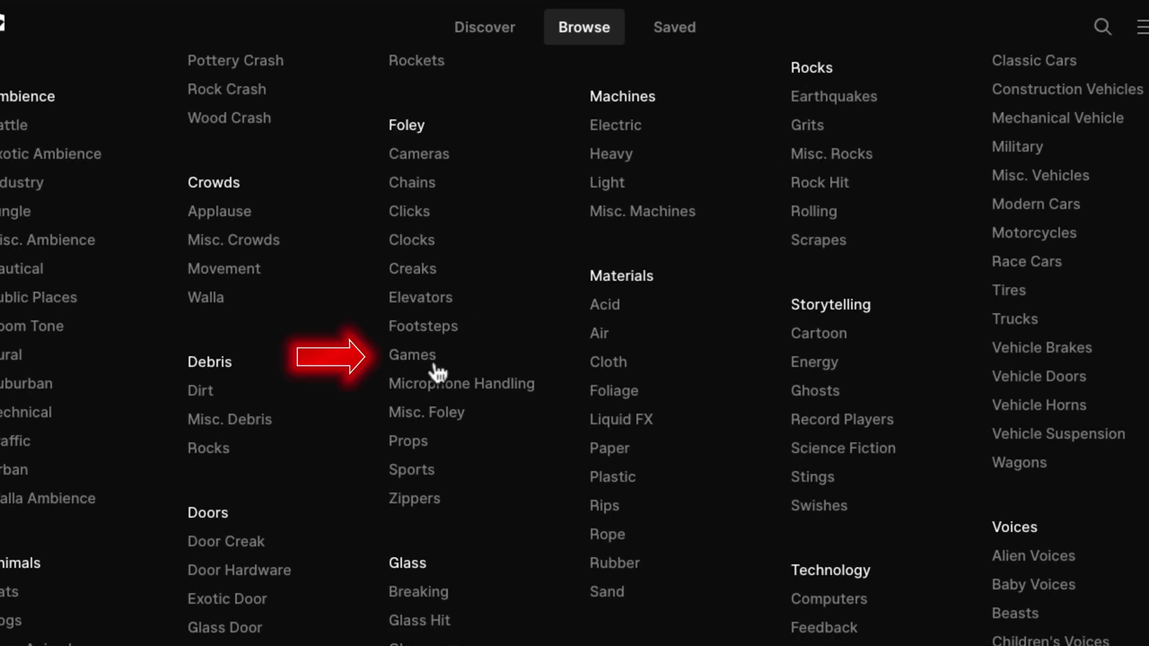
left_click(436, 365)
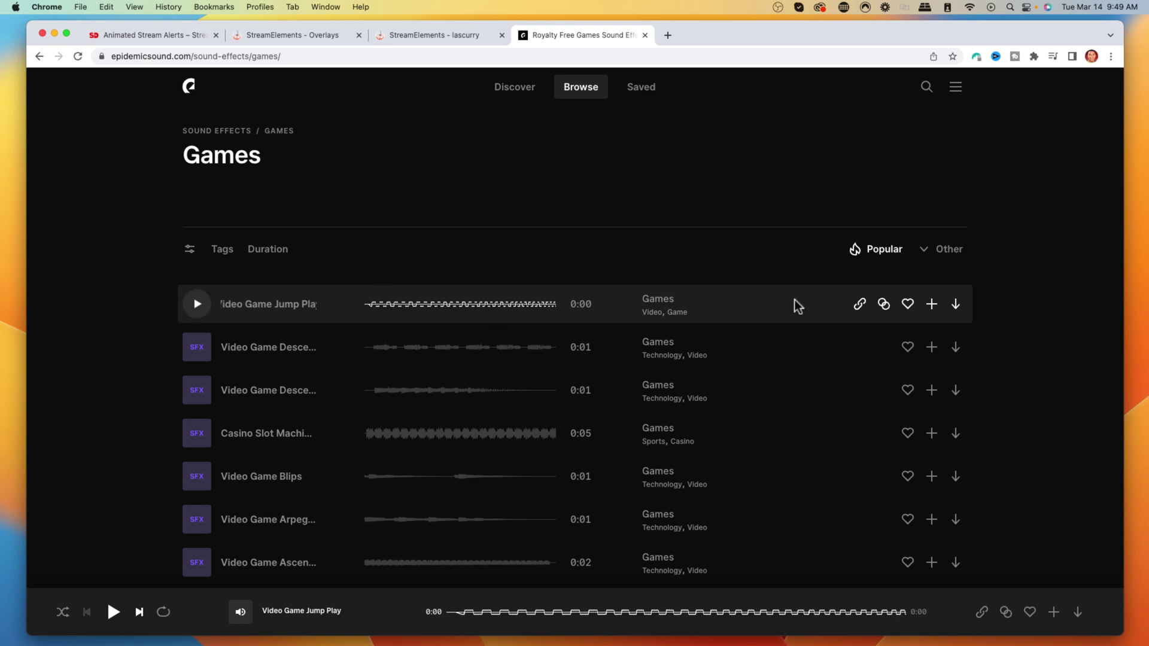
Download the Video Game Jump Play sound effect in MP3 format
left_click(955, 305)
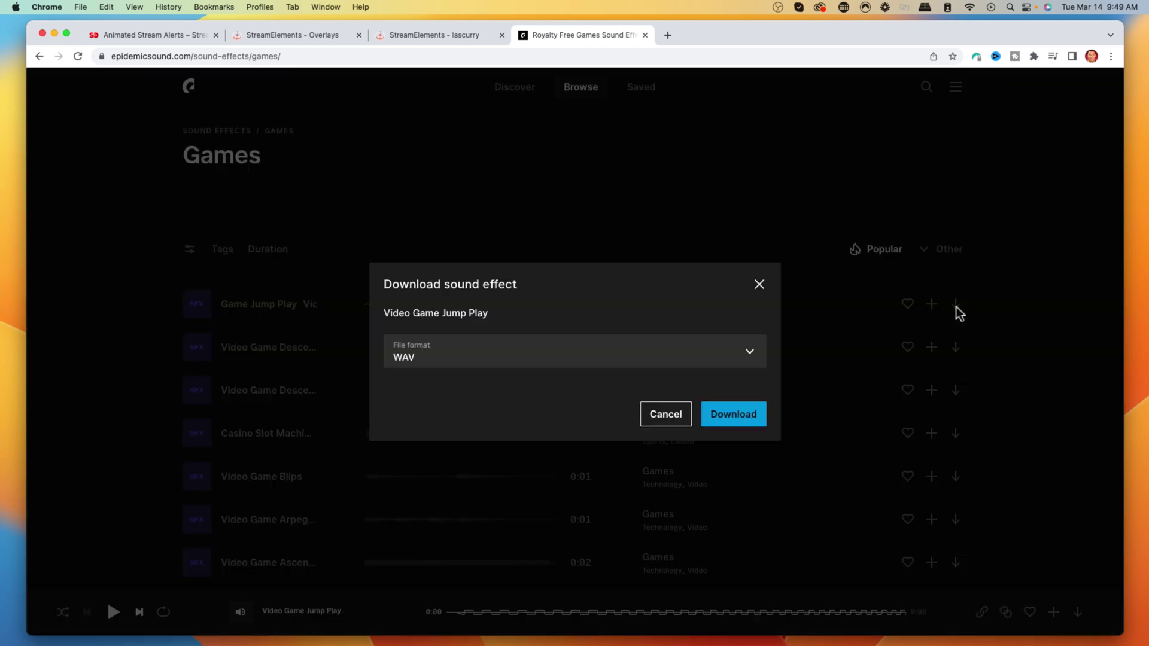
left_click(487, 349)
left_click(428, 388)
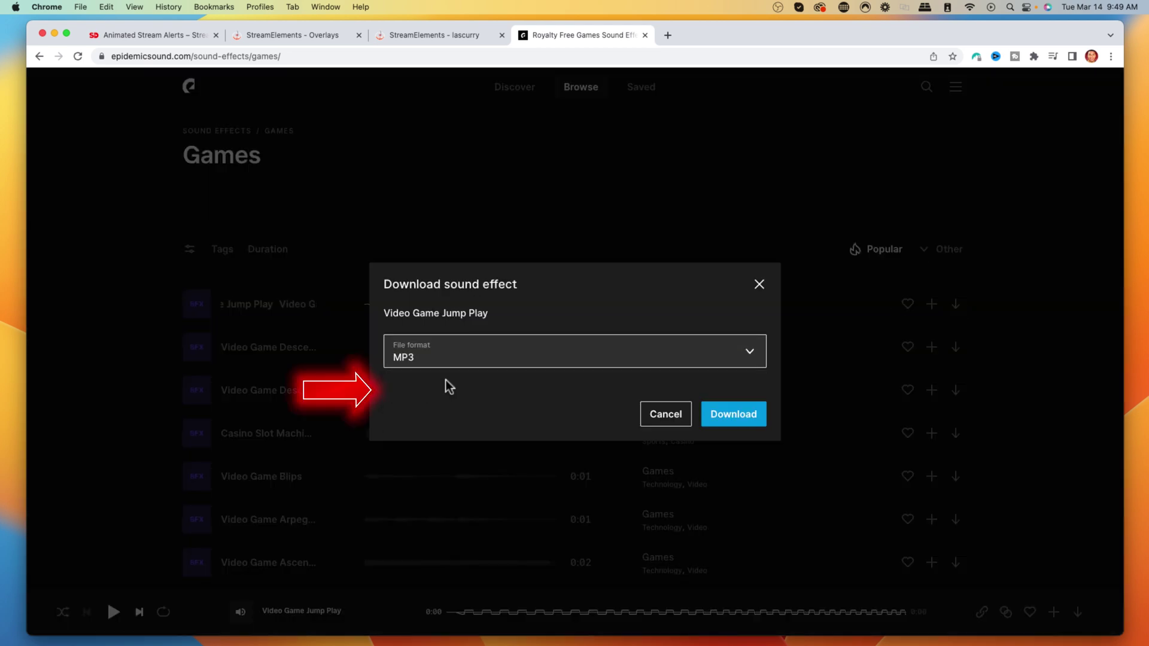
left_click(731, 410)
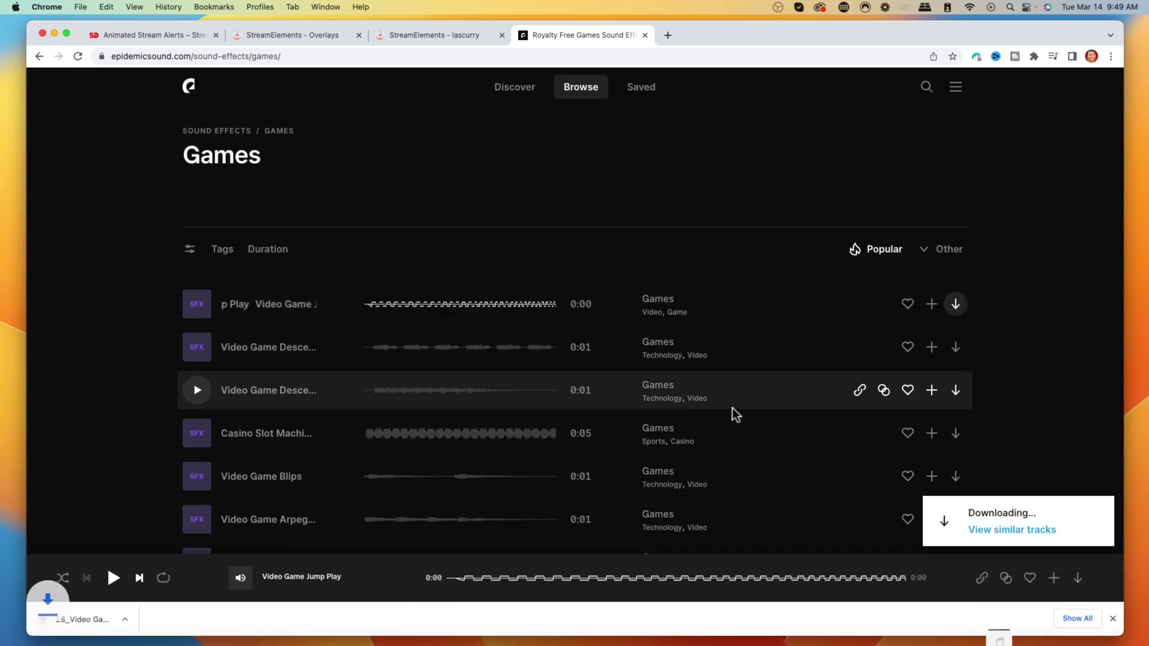
Back in the StreamElements overlay, replace the subscriber alert's default sound with the downloaded Video Game Jump Play MP3 from the Downloads folder
left_click(419, 36)
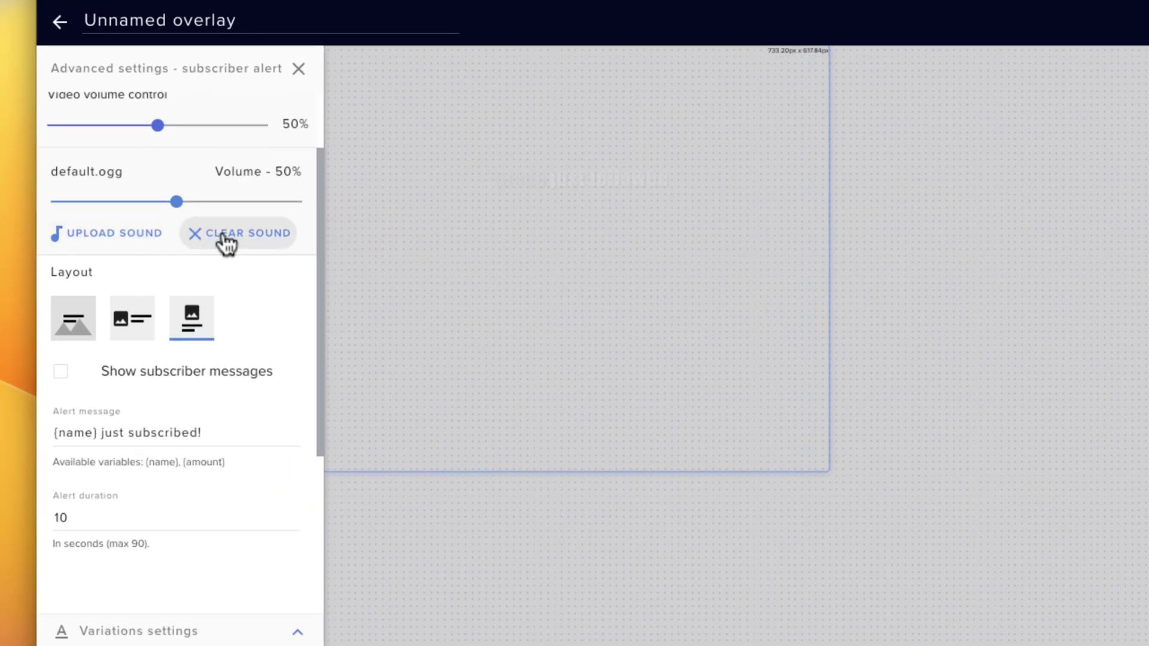
left_click(225, 242)
left_click(118, 176)
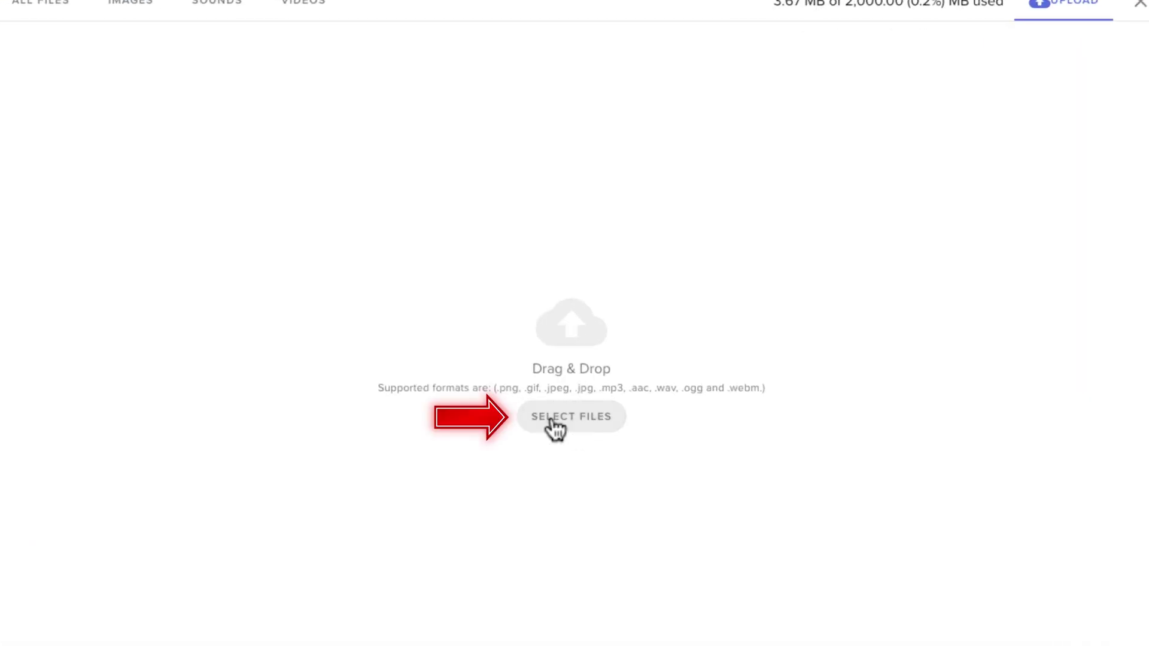
left_click(563, 386)
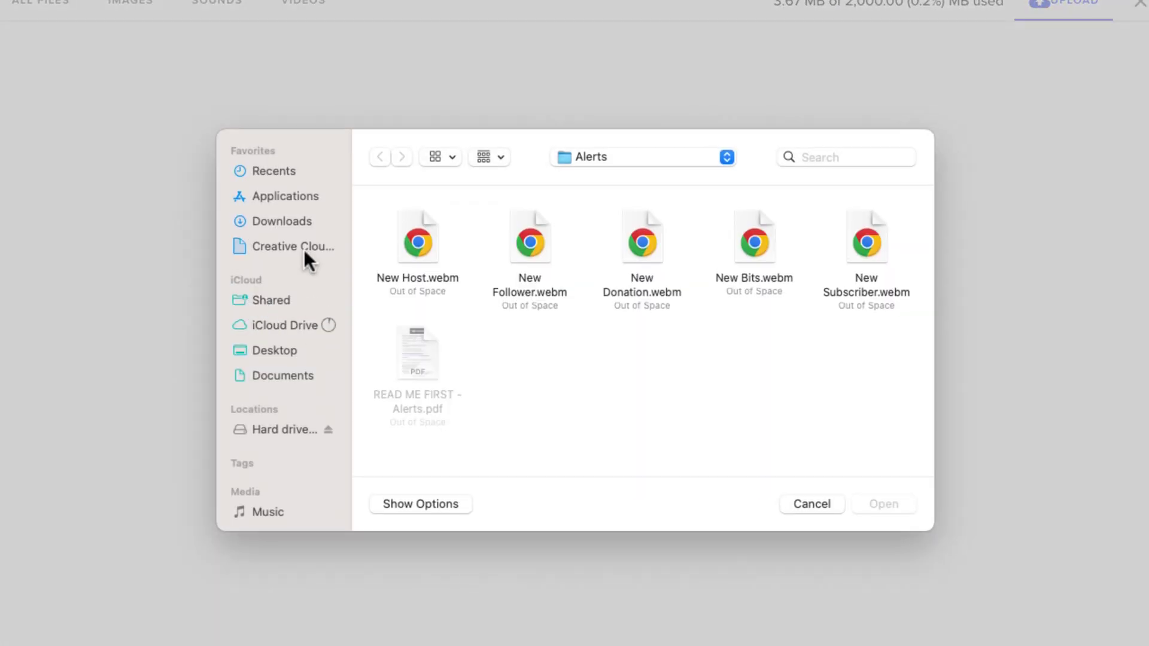
left_click(293, 223)
left_click(458, 272)
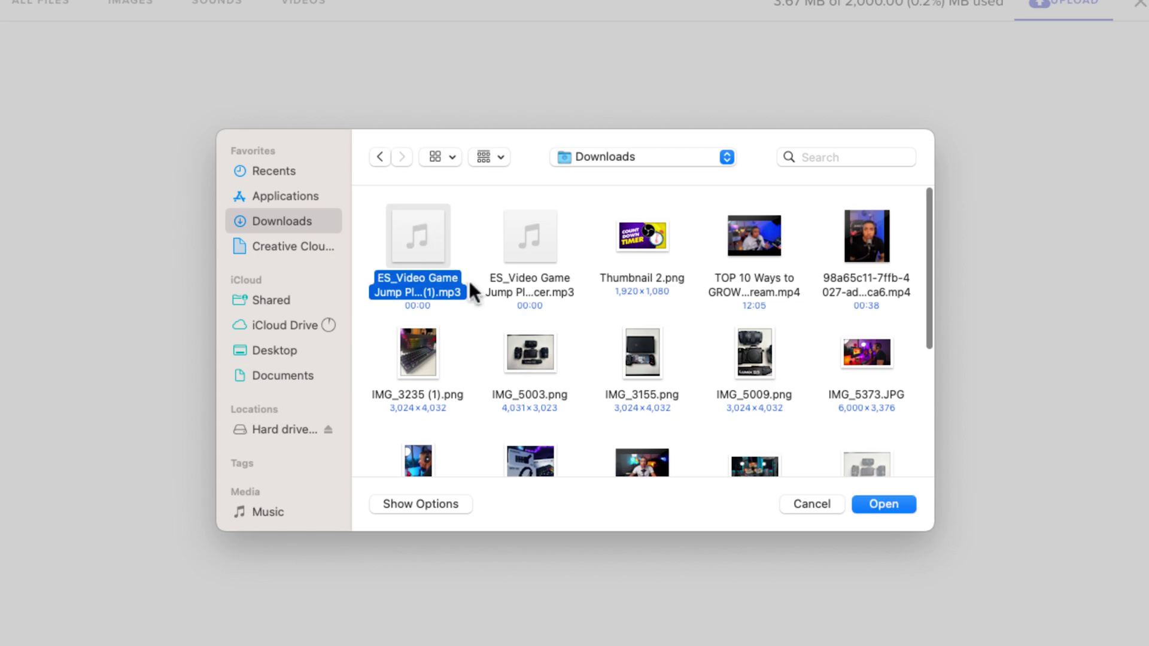
left_click(884, 504)
mouse_move(293, 254)
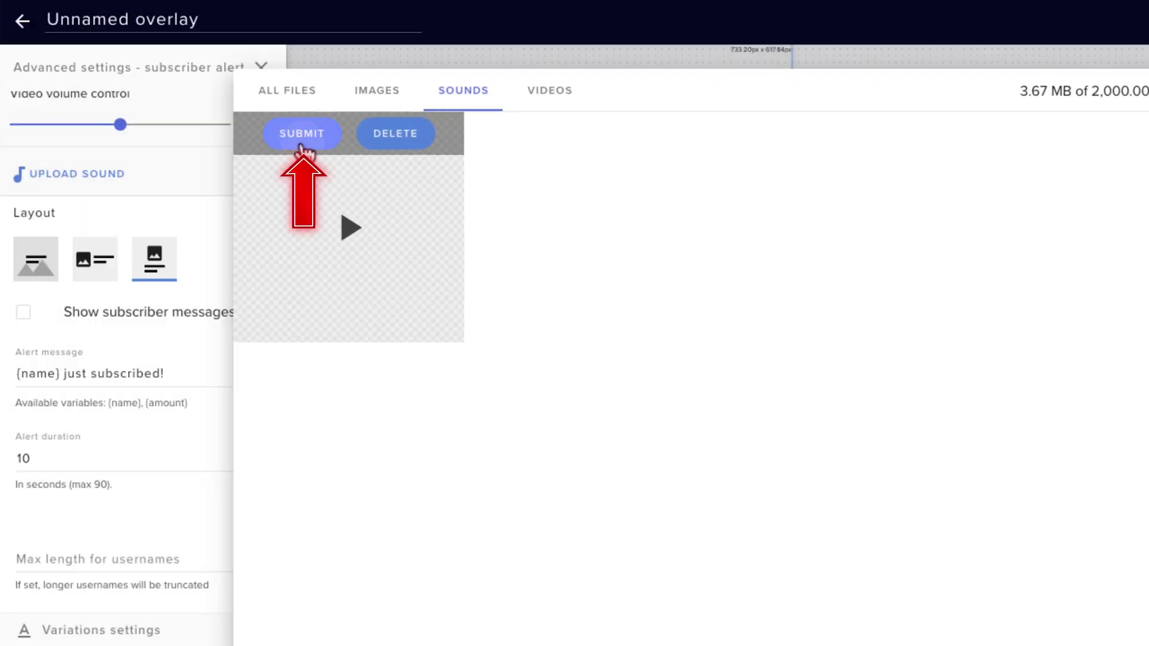
left_click(301, 144)
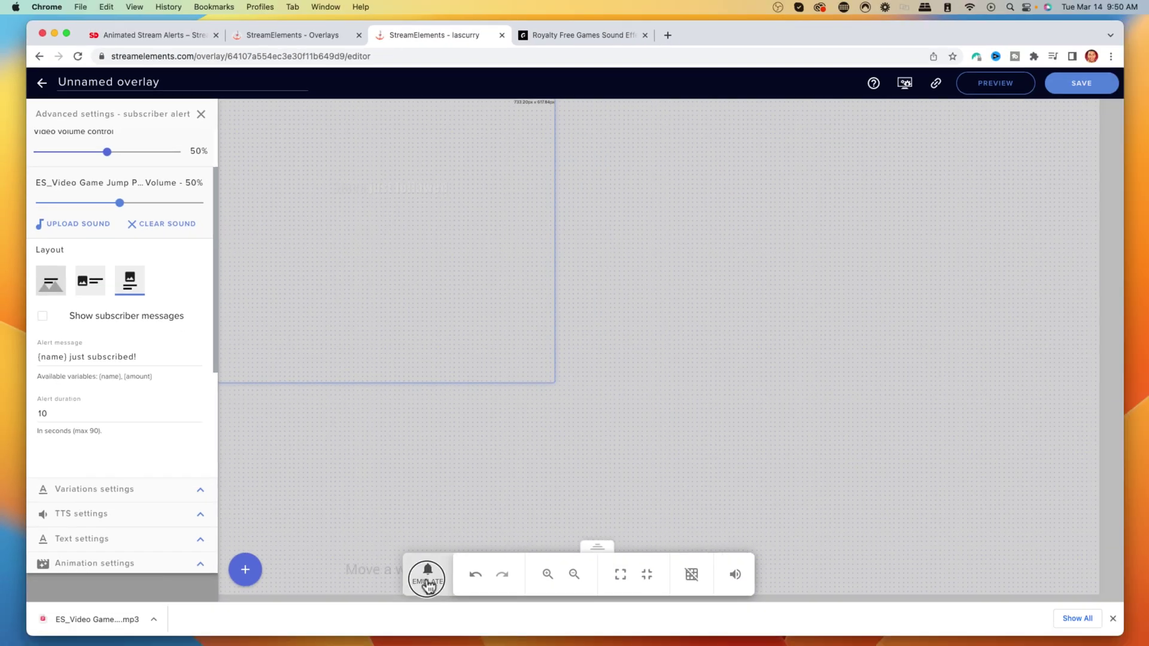
Emulate a follower event as a preview and close the subscriber alert settings
left_click(427, 575)
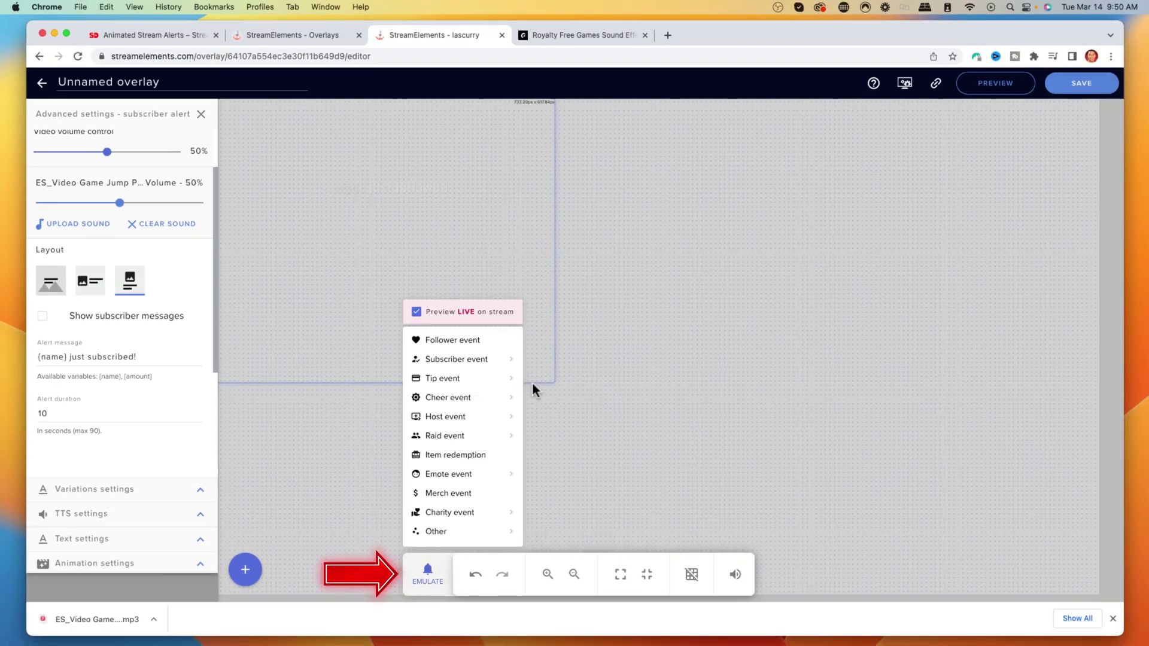
left_click(453, 341)
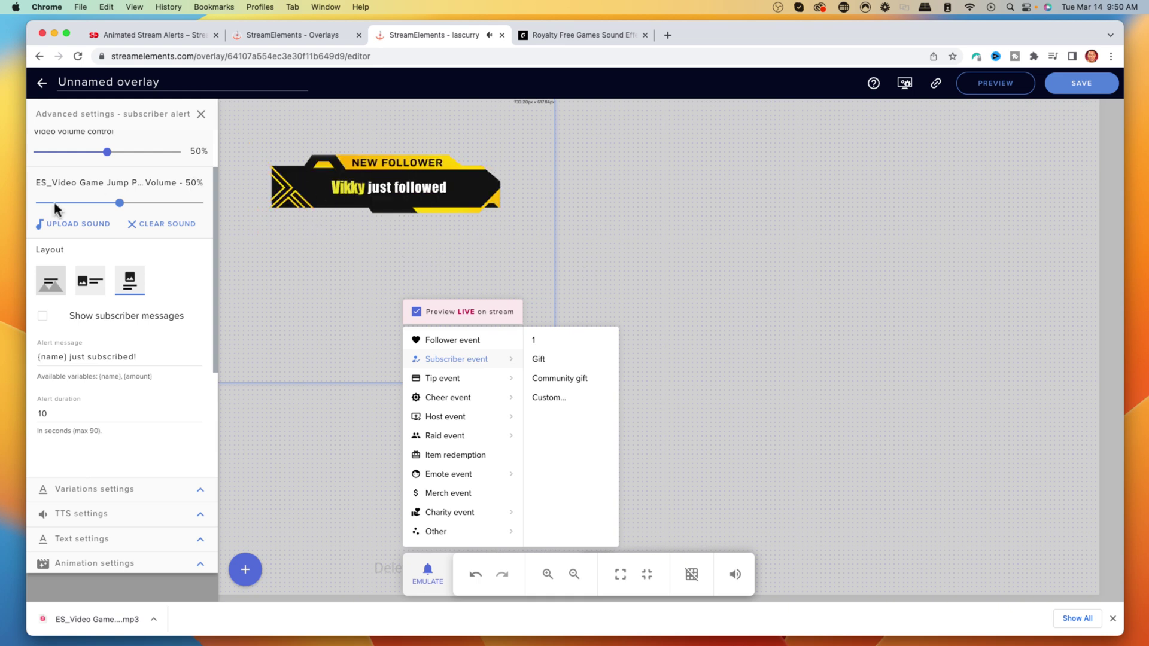
left_click(201, 114)
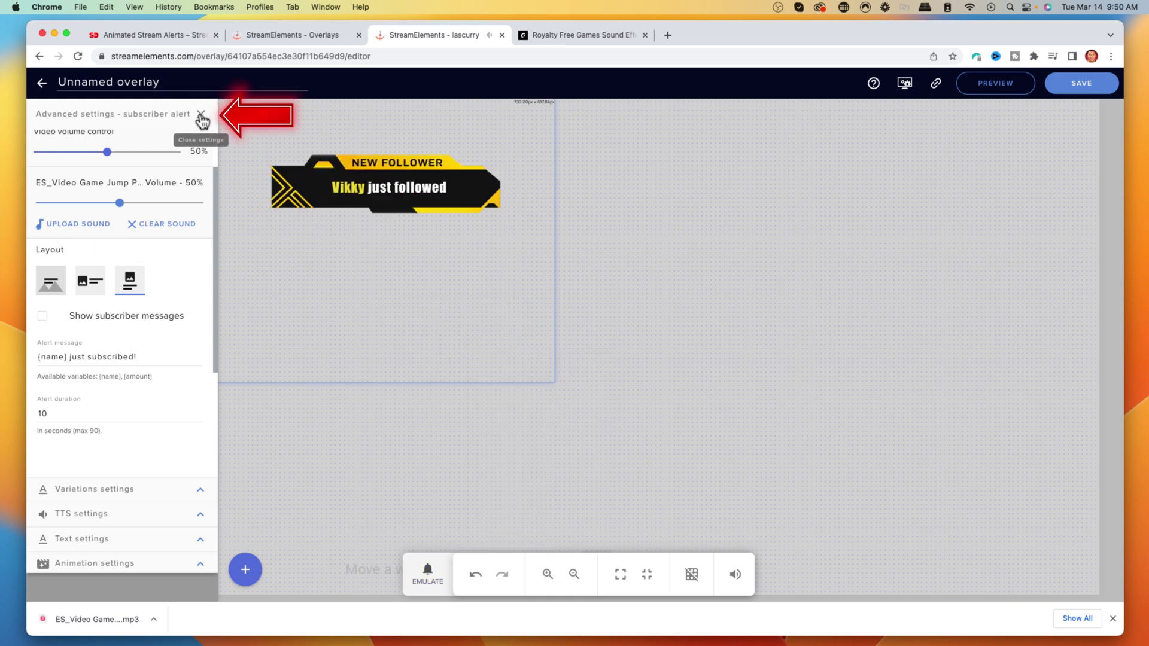
Save the overlay under the name Alerts and copy its overlay URL
left_click(201, 114)
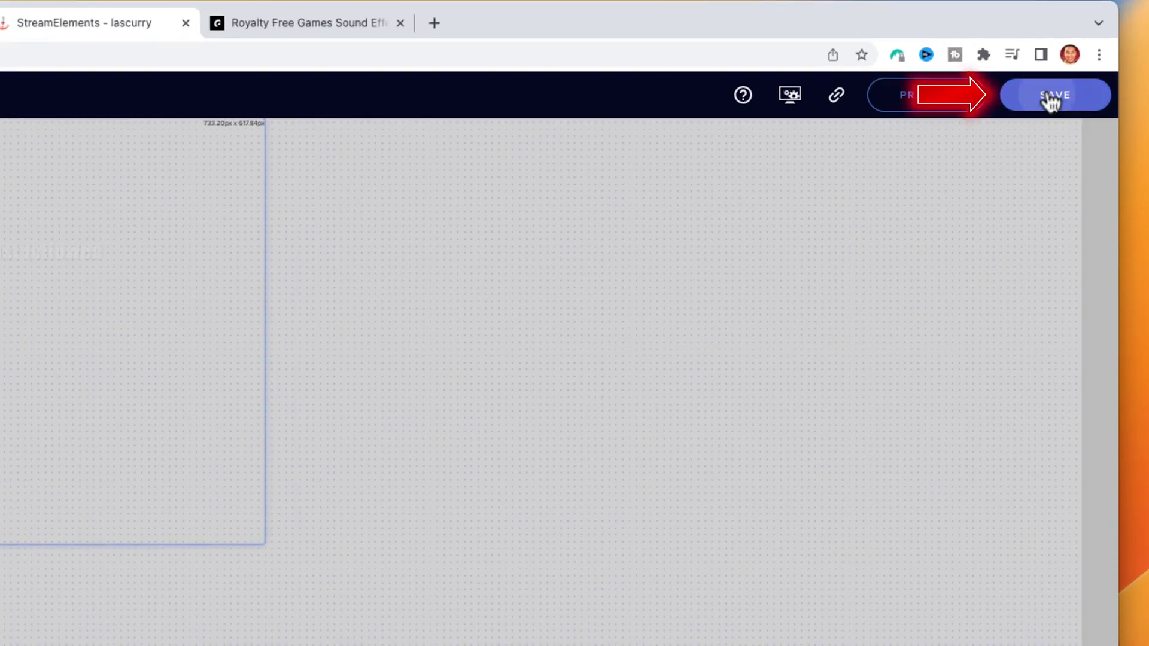
left_click(1080, 85)
left_click(444, 339)
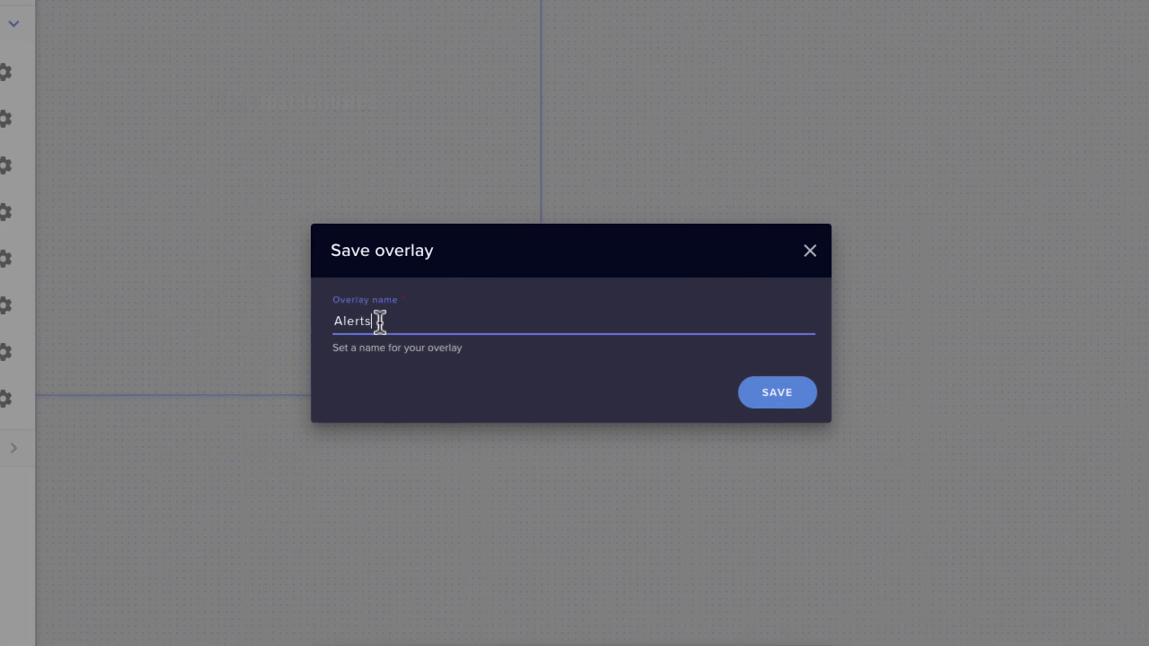
left_click(771, 392)
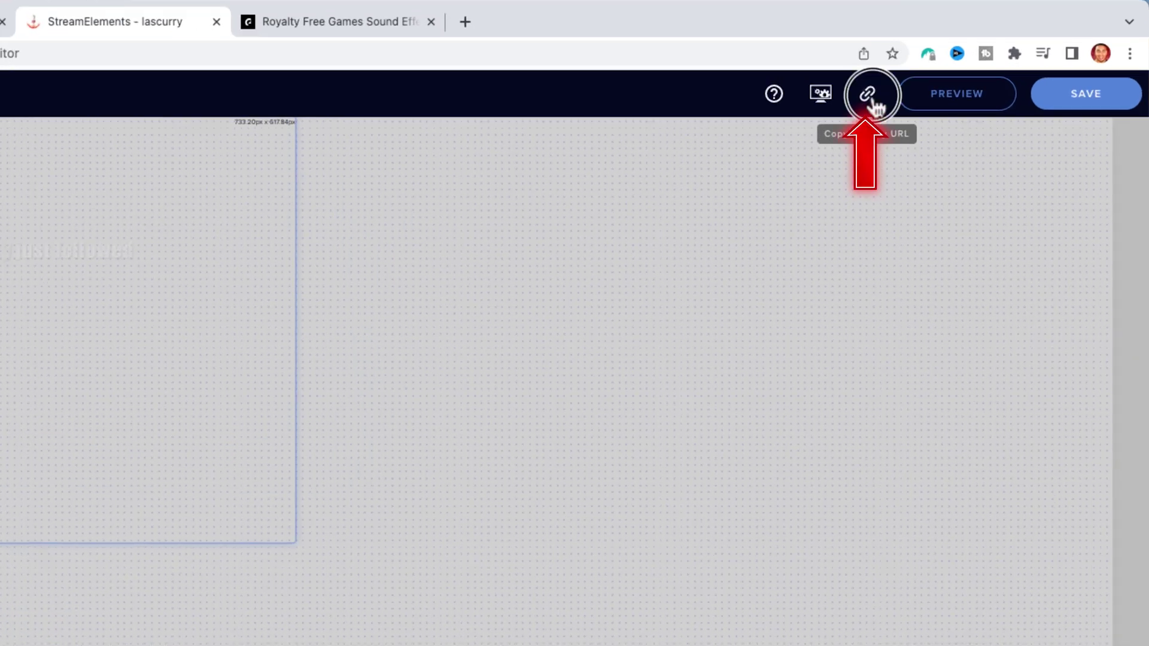
left_click(872, 102)
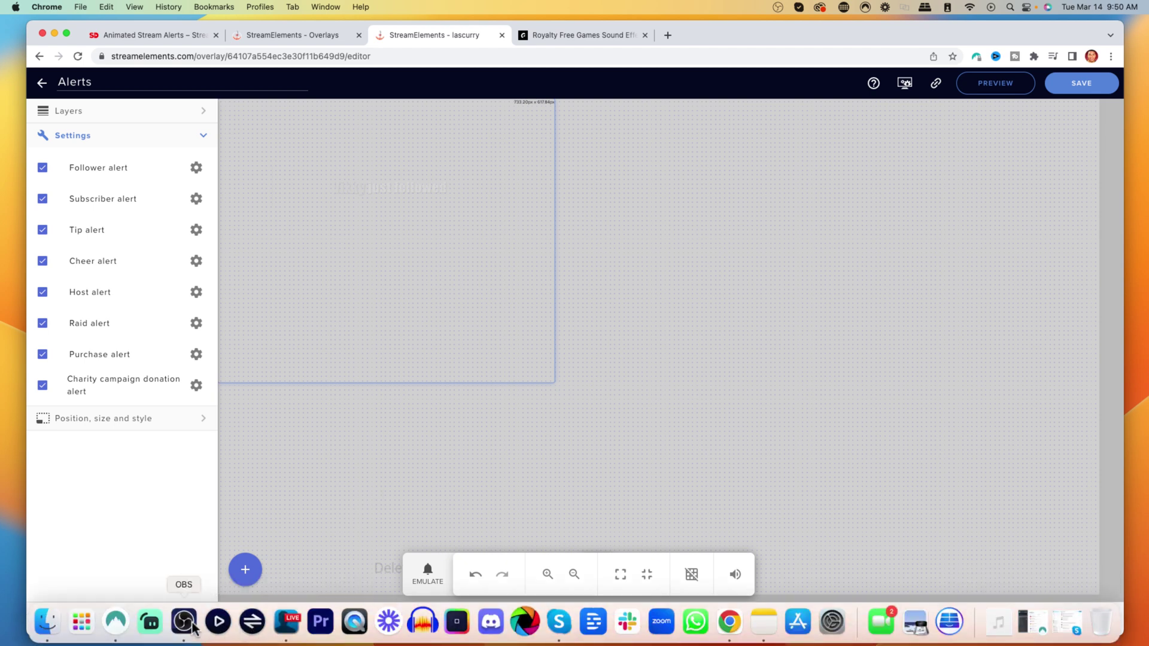
Switch to OBS and add a new browser source named Alerts to the scene called Scene
left_click(193, 624)
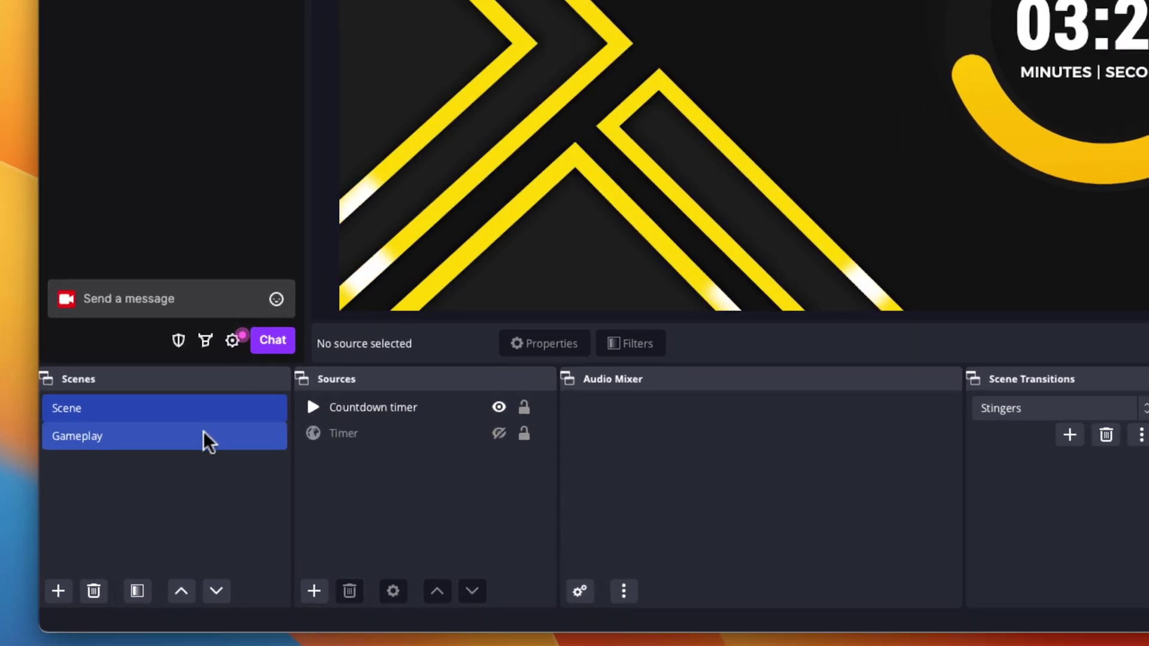
left_click(417, 407)
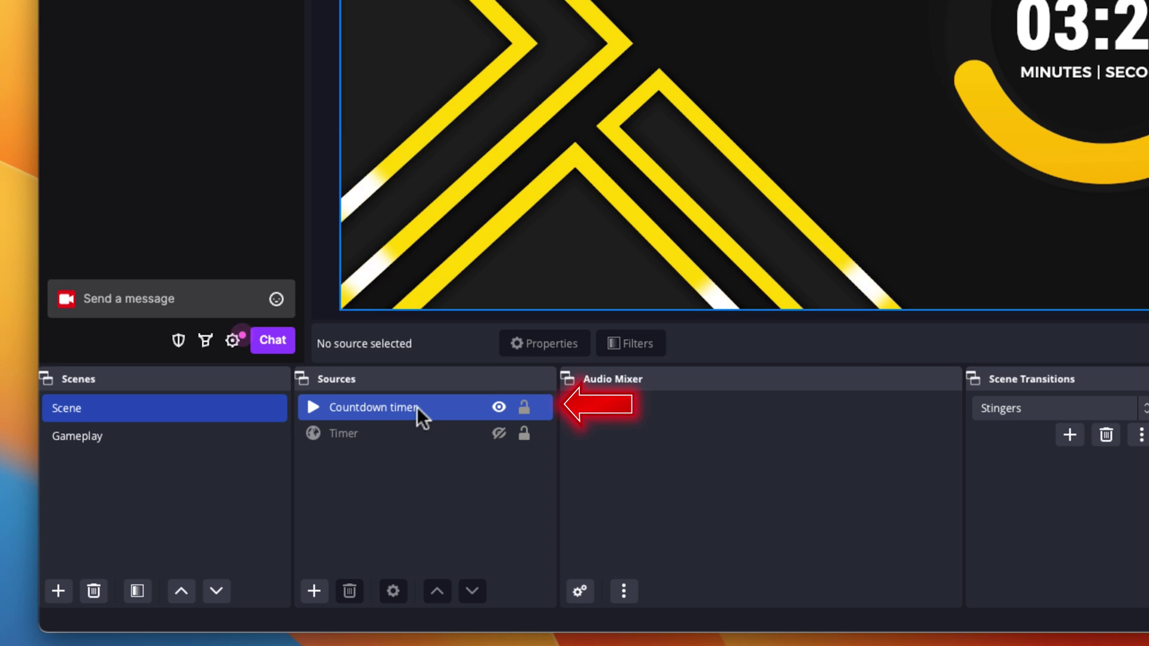
left_click(314, 591)
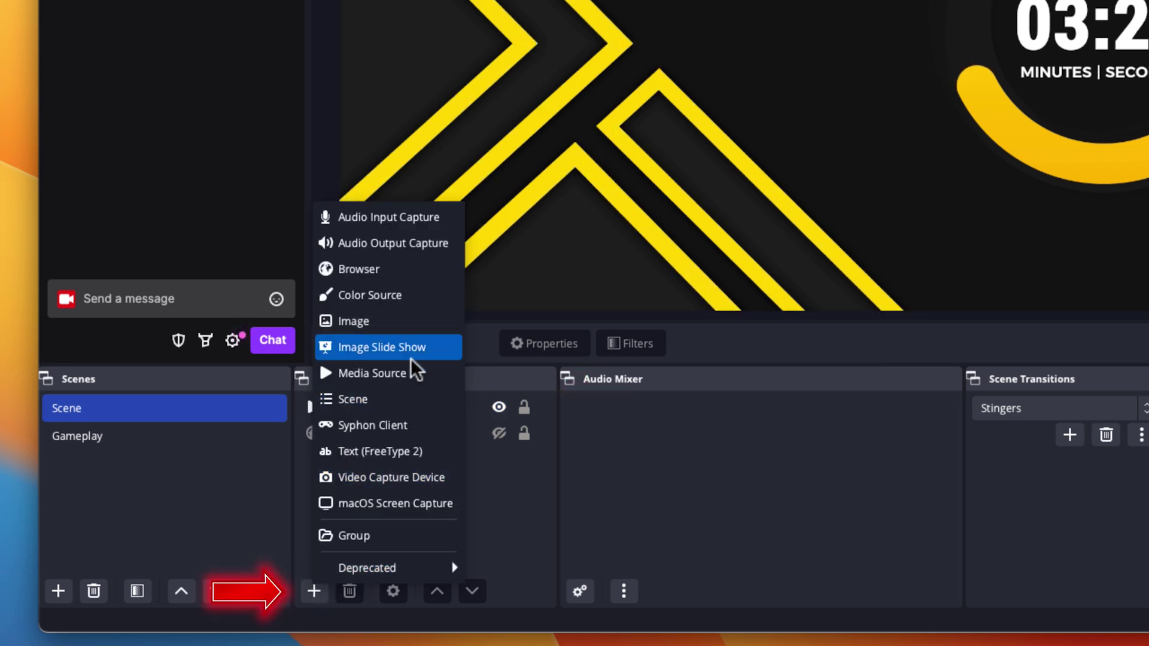
left_click(395, 271)
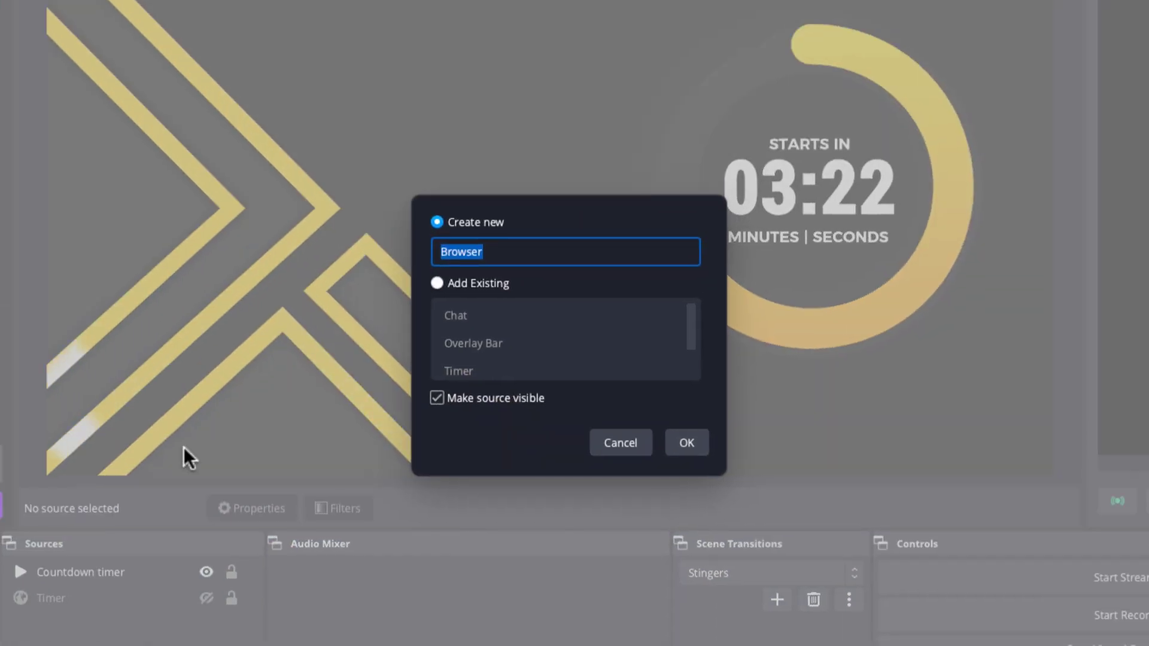
type("Alerts")
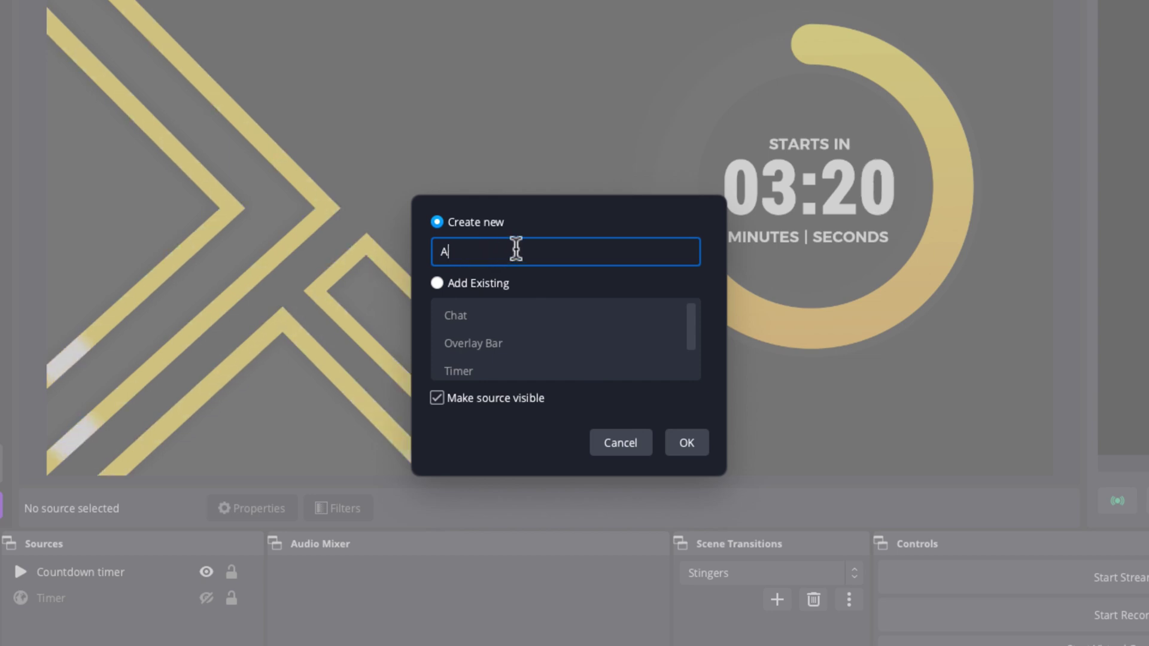
left_click(688, 444)
Set the Alerts browser source to the copied overlay URL with a width of 1920 and a height of 1080
left_click_drag(585, 366, 367, 366)
right_click(399, 366)
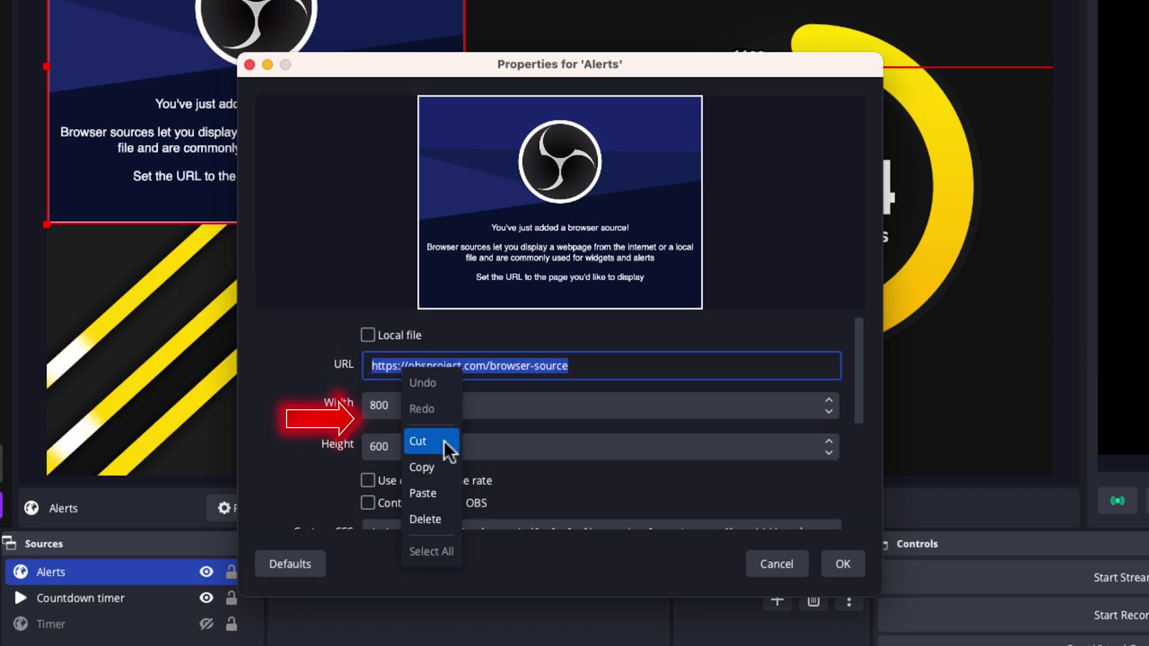
left_click(433, 493)
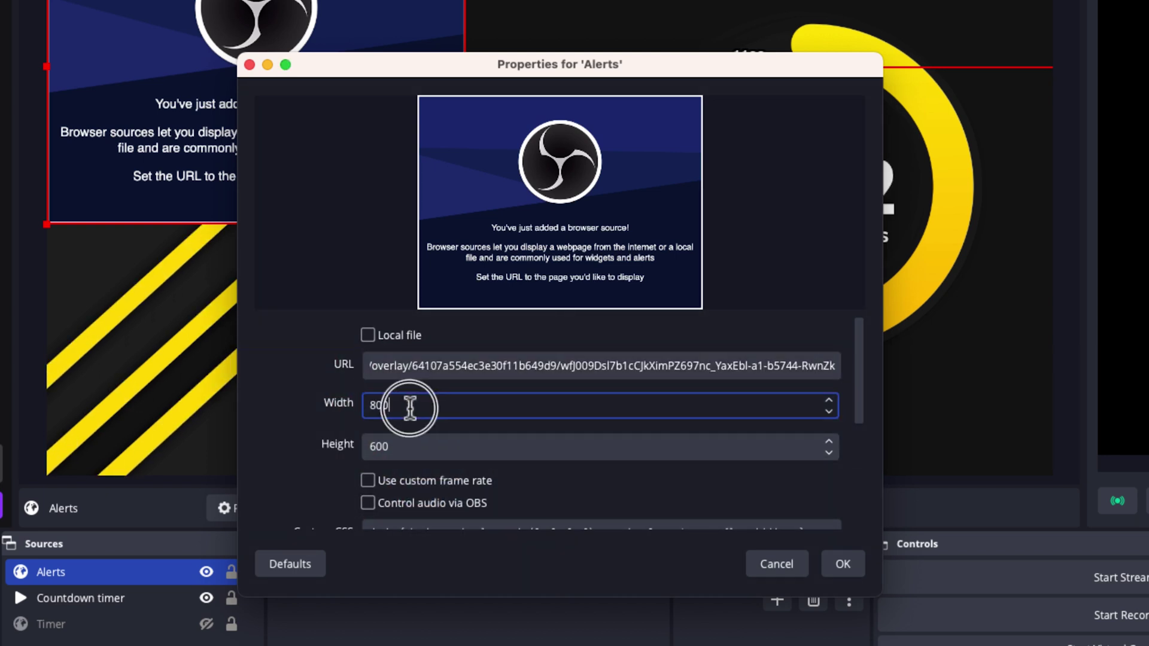
left_click_drag(411, 403, 356, 405)
type("1920")
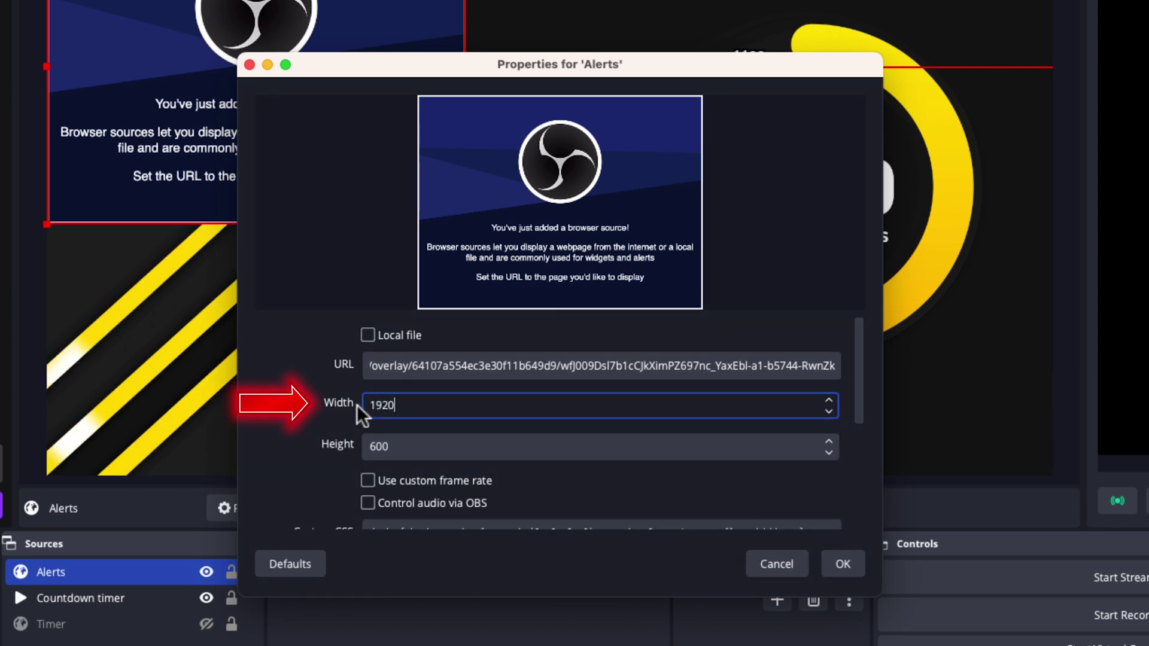
left_click_drag(394, 446, 358, 447)
type("1080")
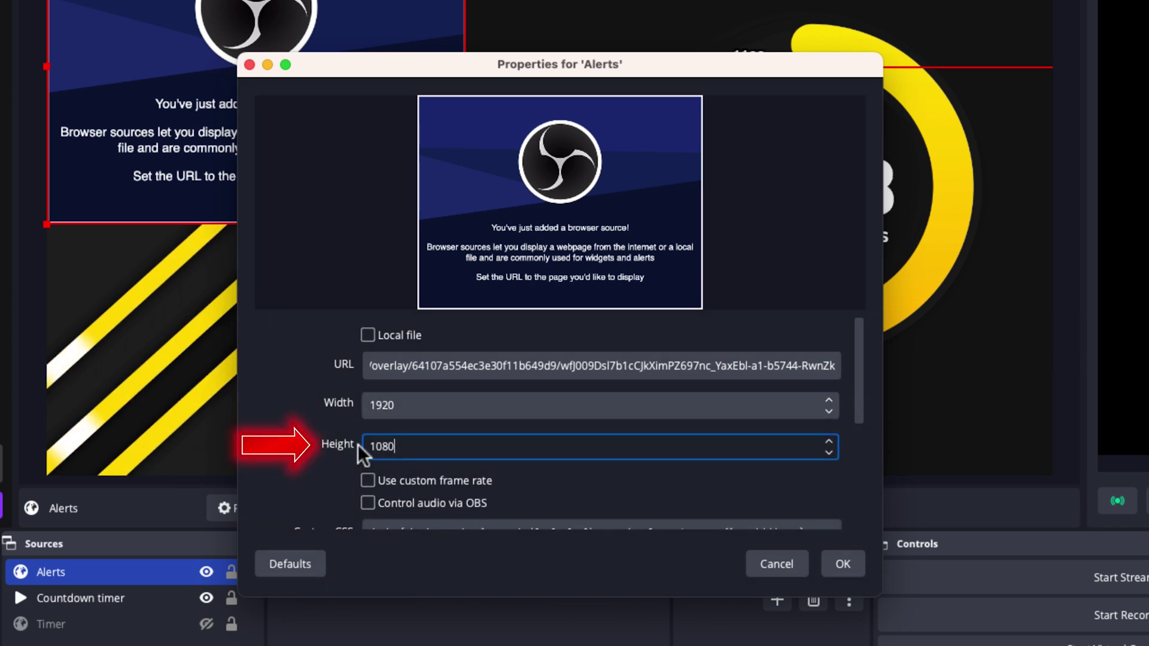
scroll(527, 490, "down", 3)
scroll(542, 496, "down", 2)
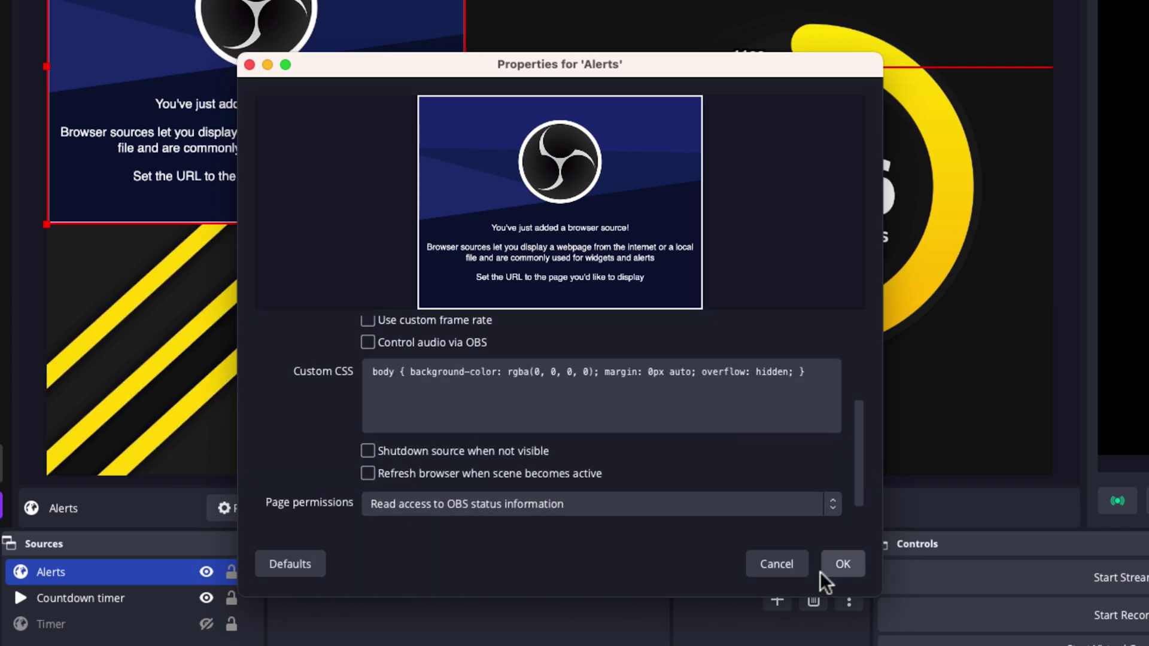
left_click(842, 564)
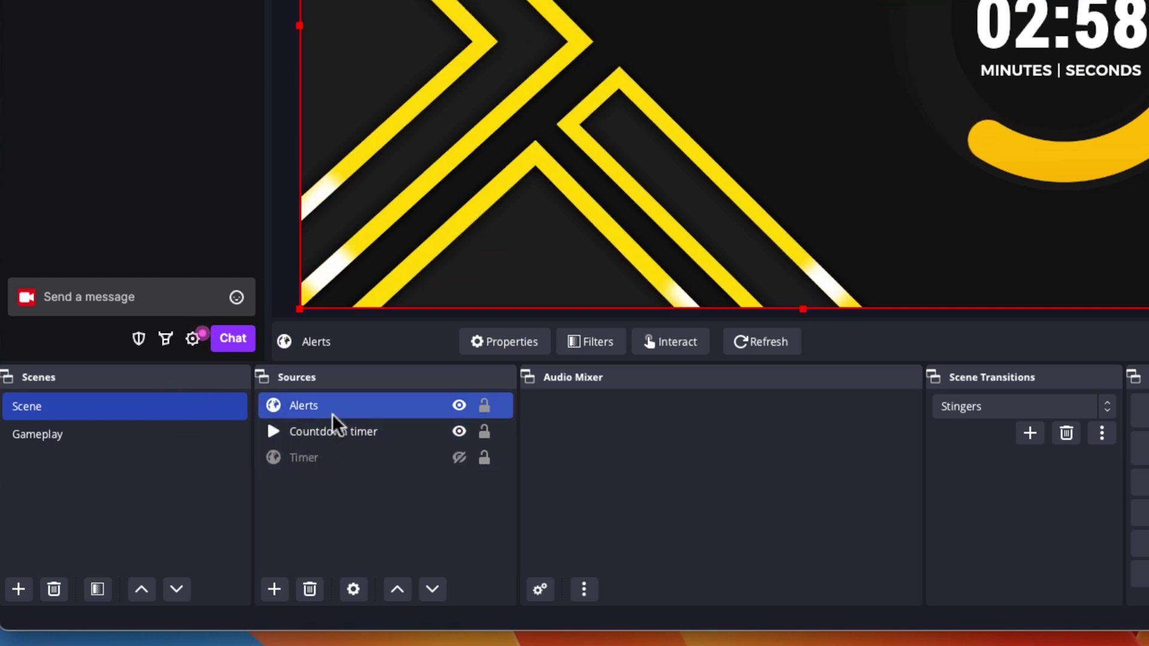
Add the existing Alerts browser source to the Gameplay scene
mouse_move(323, 410)
left_mouse_down()
mouse_move(325, 435)
mouse_move(323, 403)
mouse_move(345, 408)
left_mouse_up()
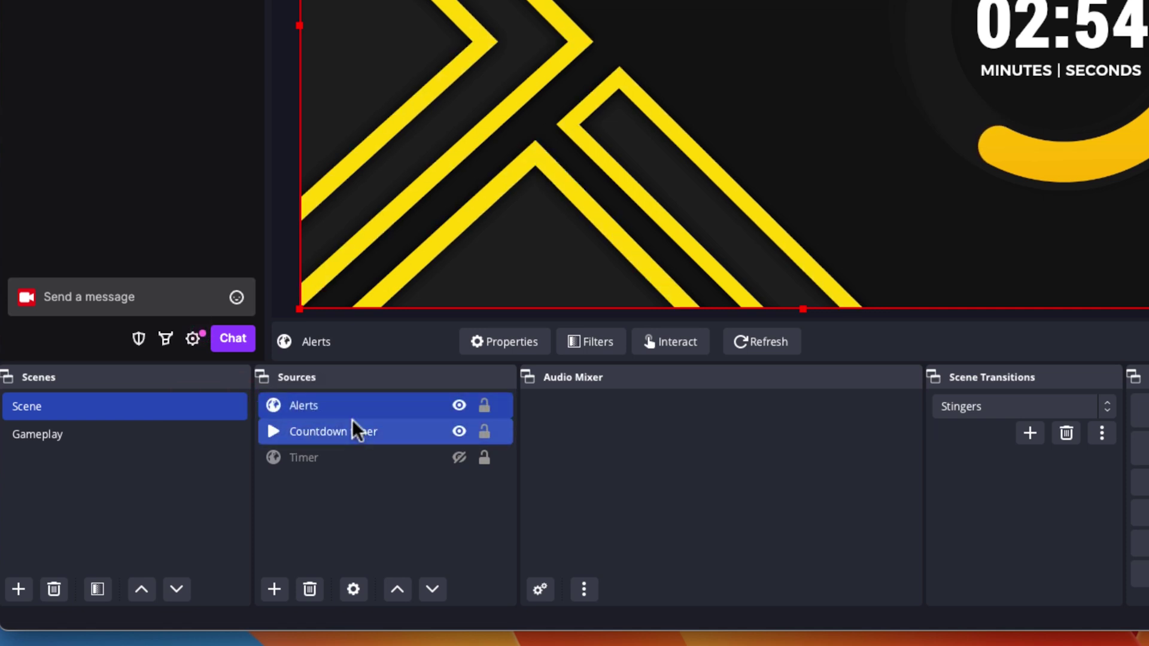
left_click(83, 437)
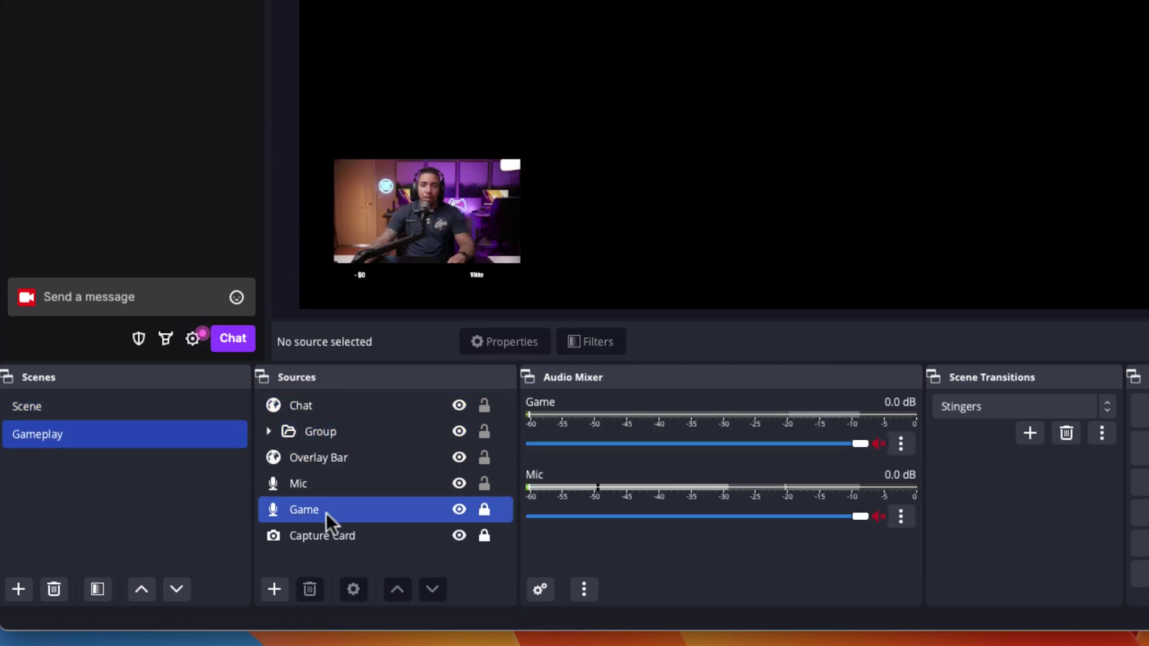
left_click(274, 592)
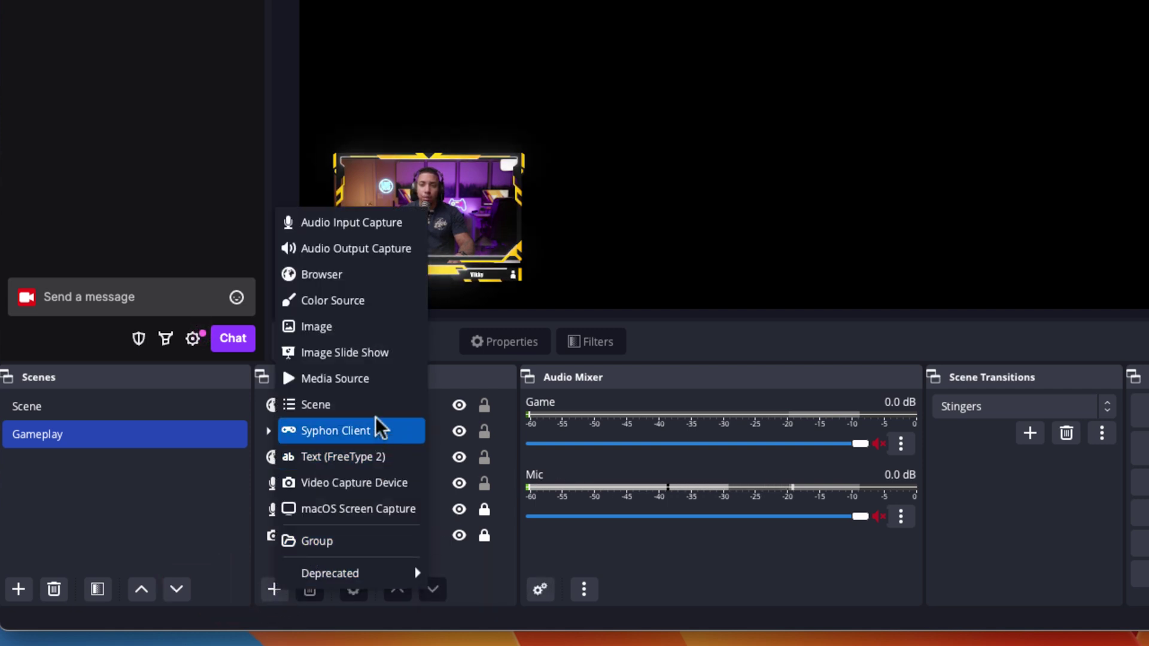
left_click(347, 283)
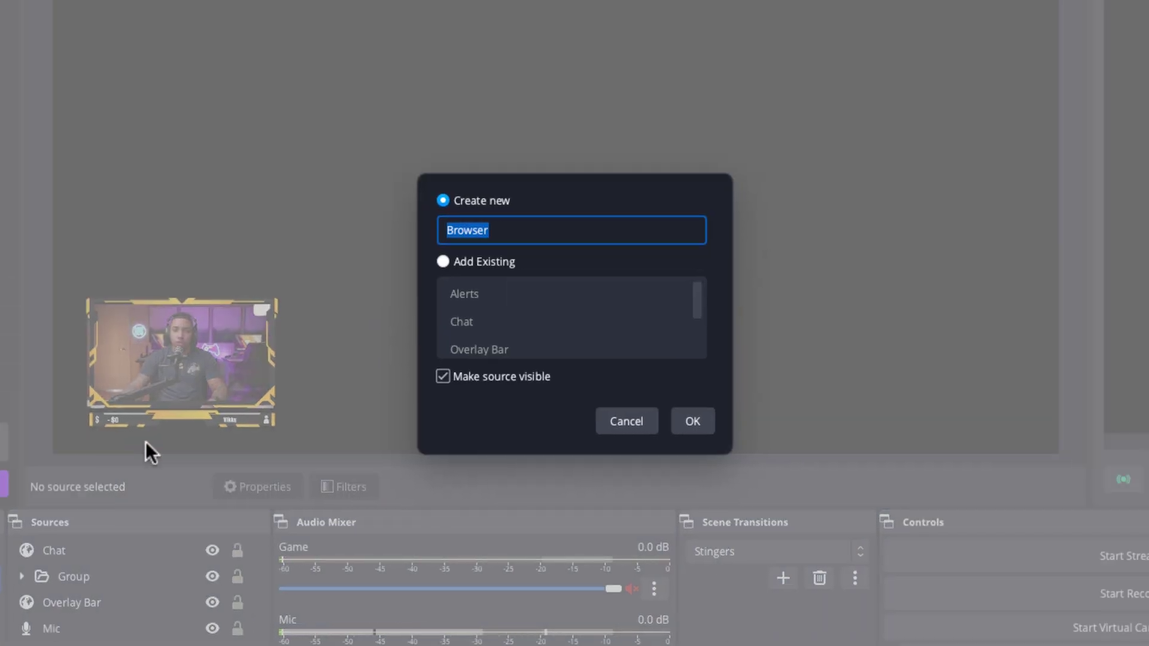
left_click(444, 262)
left_click(469, 299)
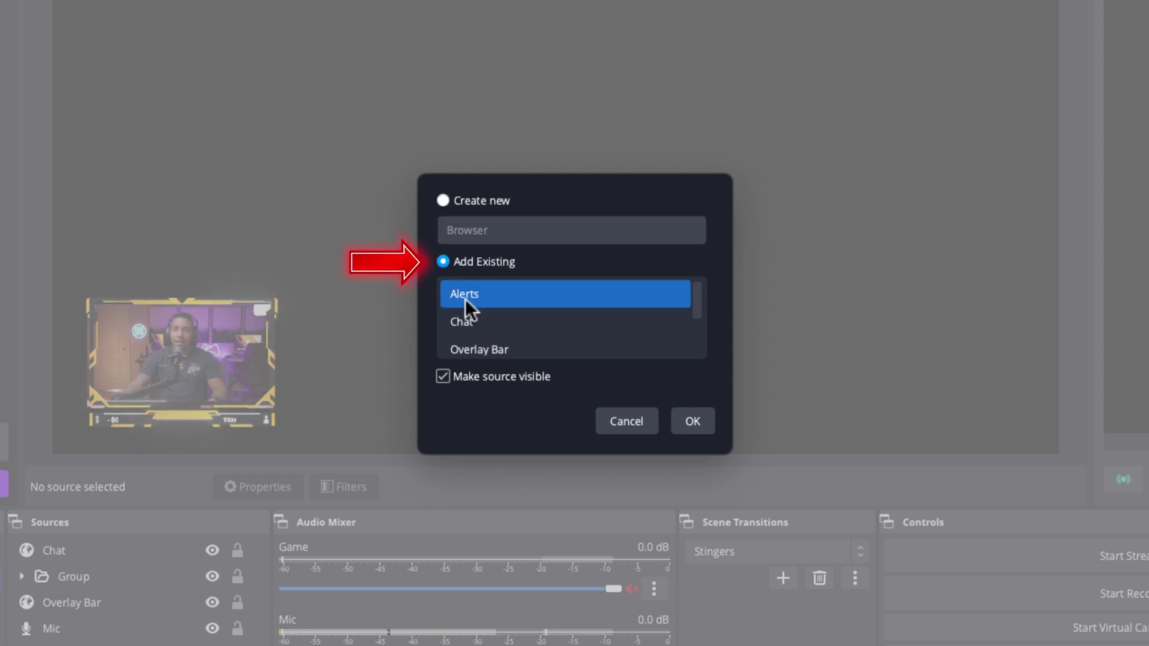
left_click(685, 429)
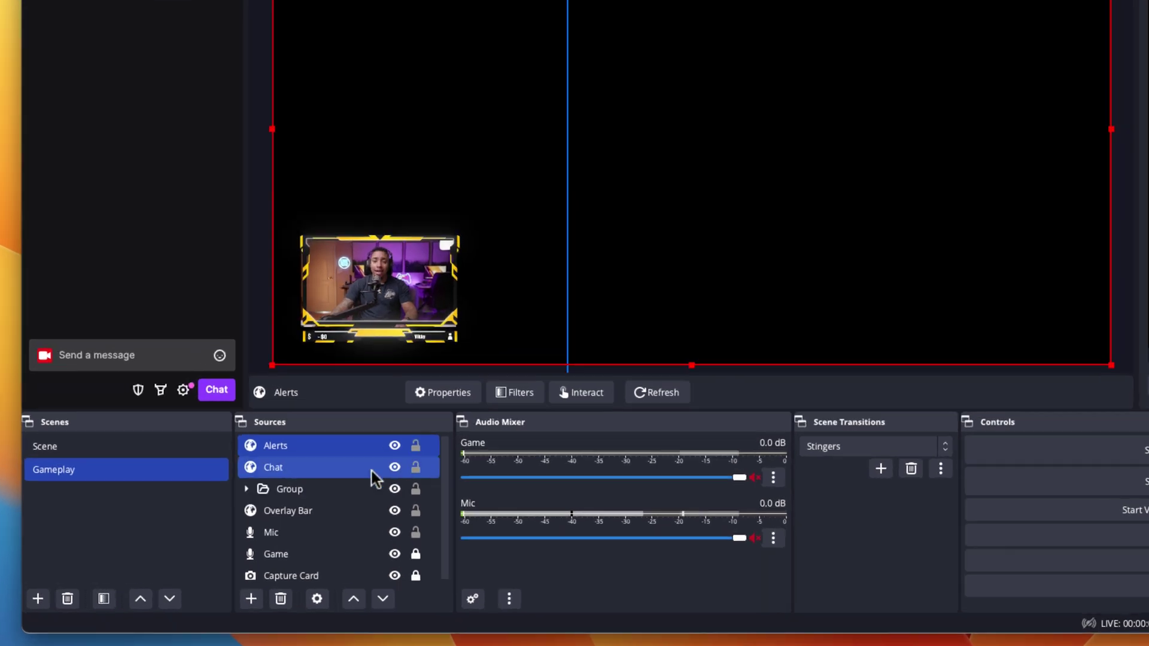
Activate the scene called Scene, emulate a follower event live on stream in the StreamElements editor in Chrome, and return to OBS
left_click(129, 486)
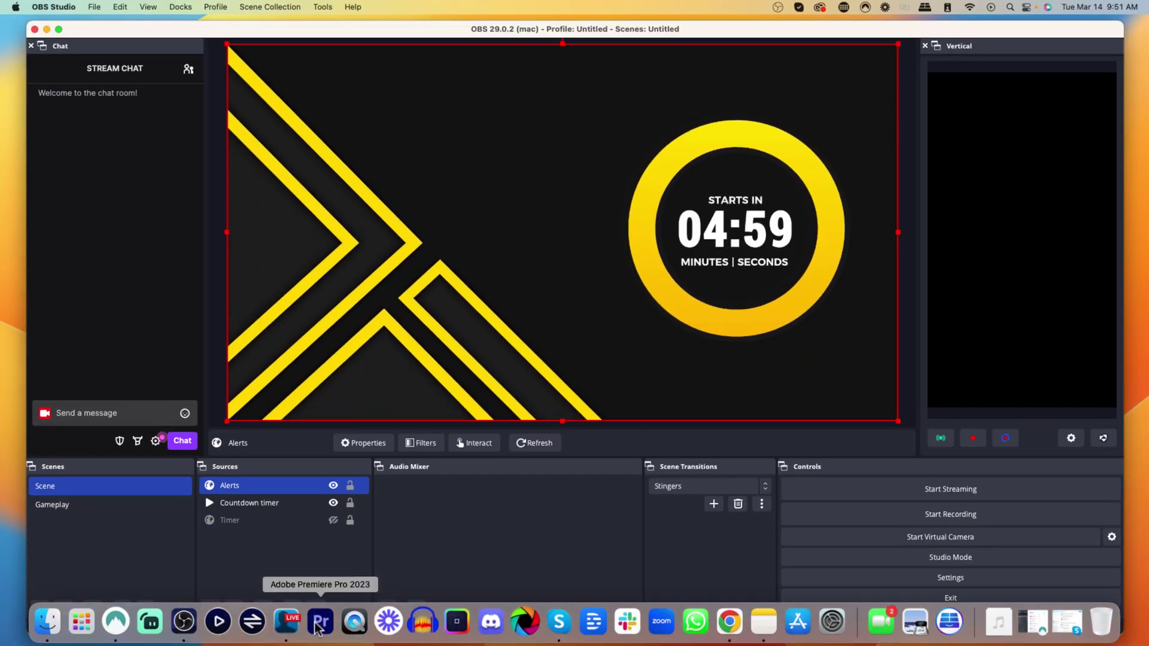
left_click(729, 623)
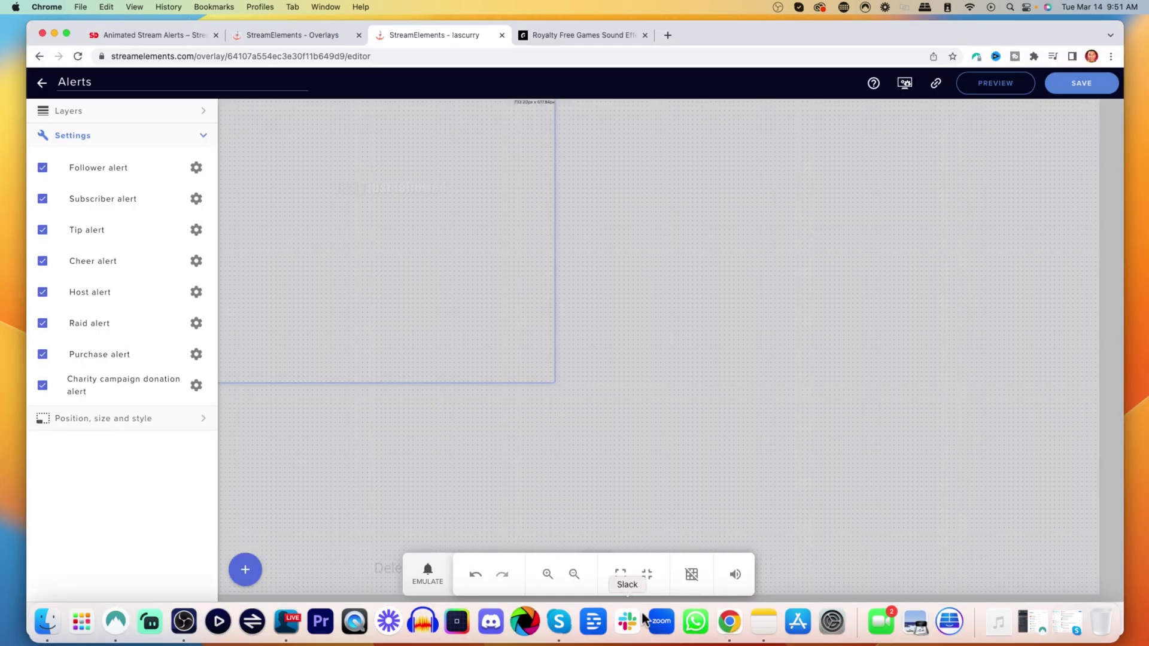
left_click(428, 571)
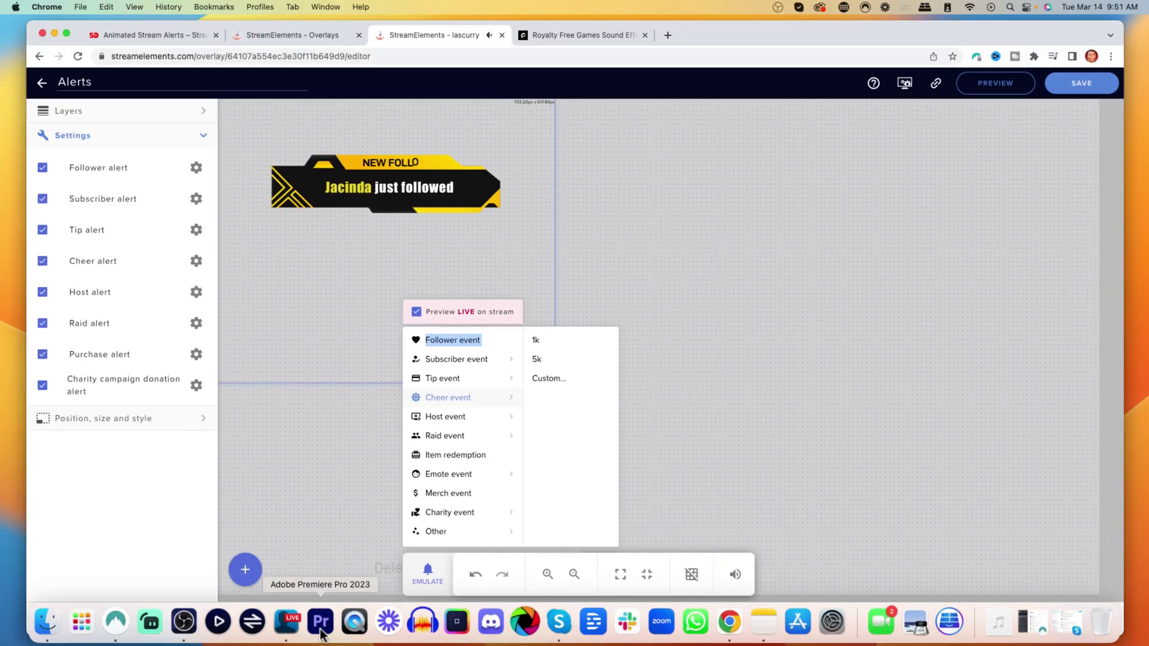
left_click(184, 621)
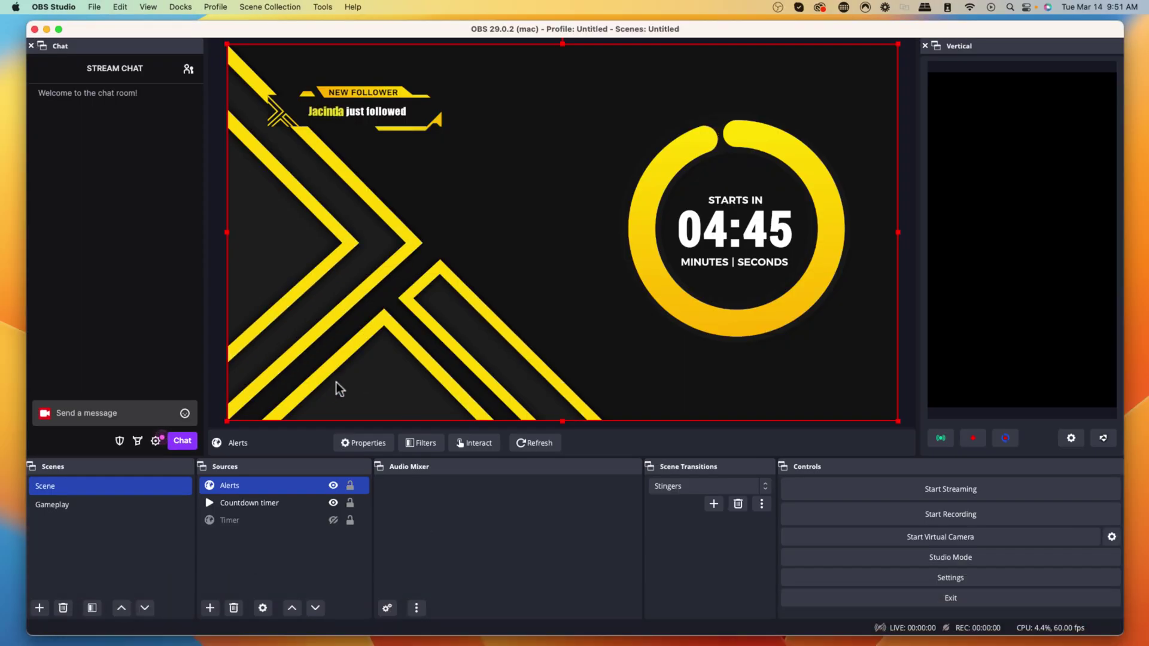
Crop the Alerts source around the follower alert and place it about 414 px from the canvas's left edge and 156 px from its top
left_click_drag(454, 183, 440, 171)
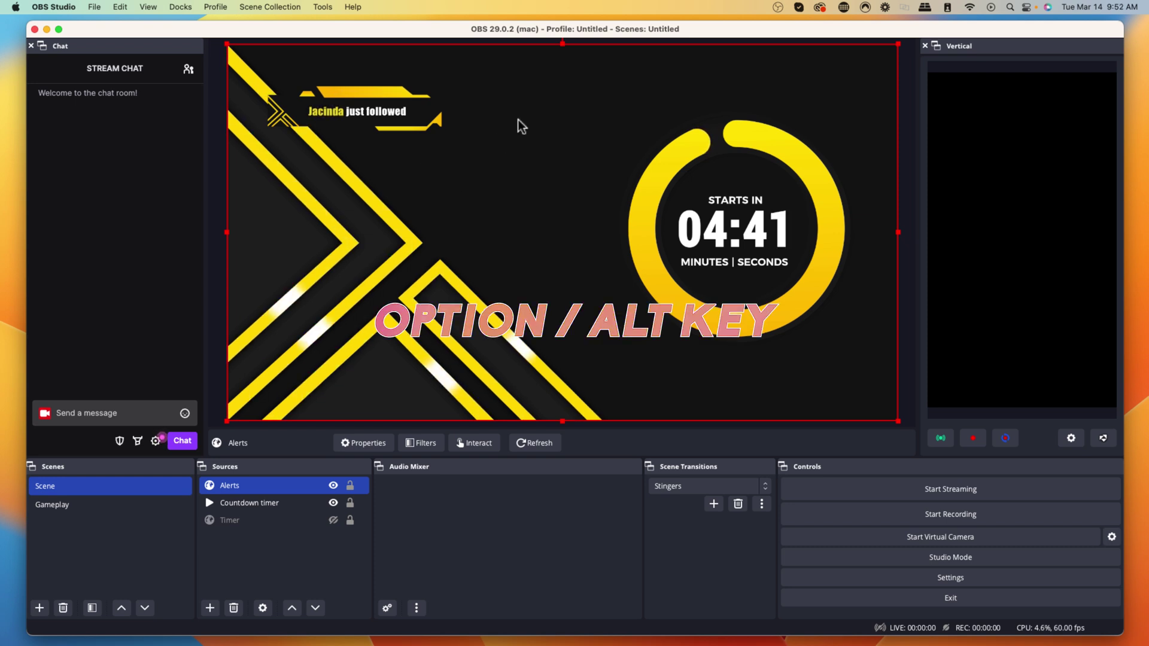
left_click_drag(562, 44, 561, 77)
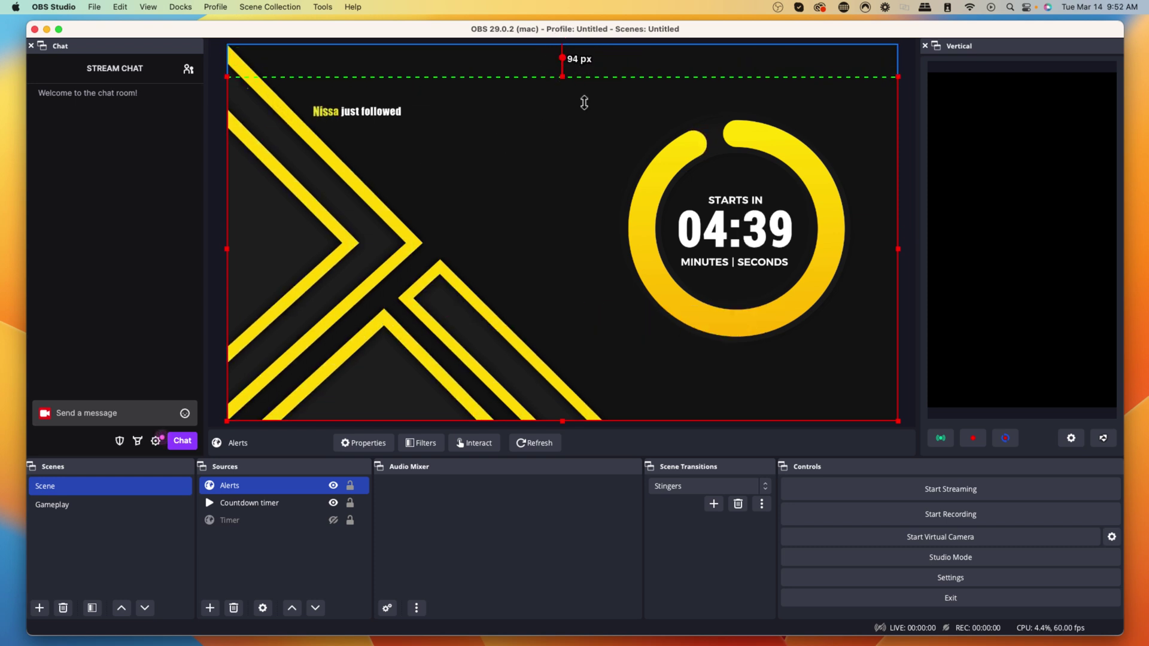
left_click_drag(898, 251, 477, 239)
left_click_drag(354, 422, 507, 145)
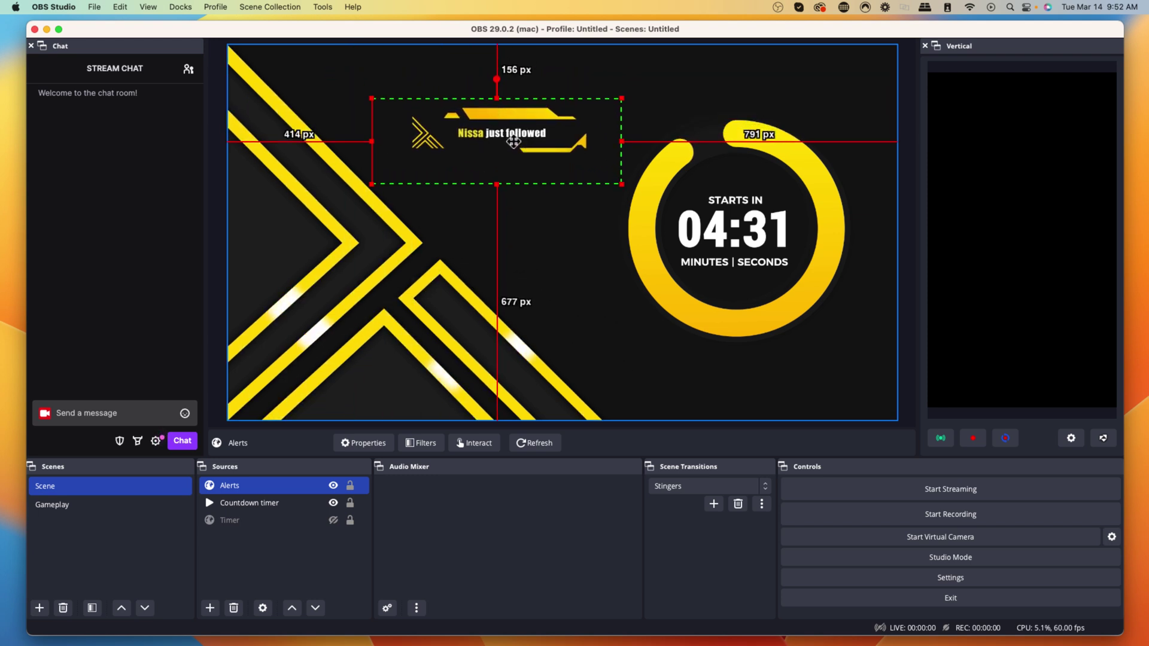
left_click(591, 332)
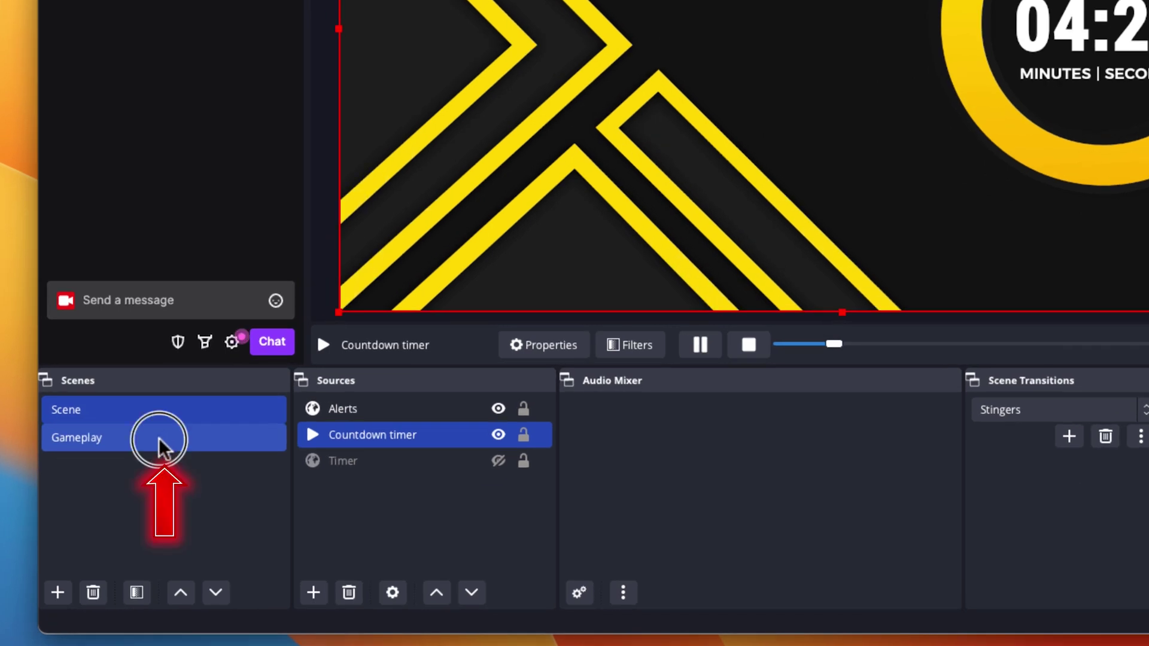
In the Gameplay scene, move the Alerts source to about 559 px from the canvas's left edge and 376 px from its top
left_click(160, 440)
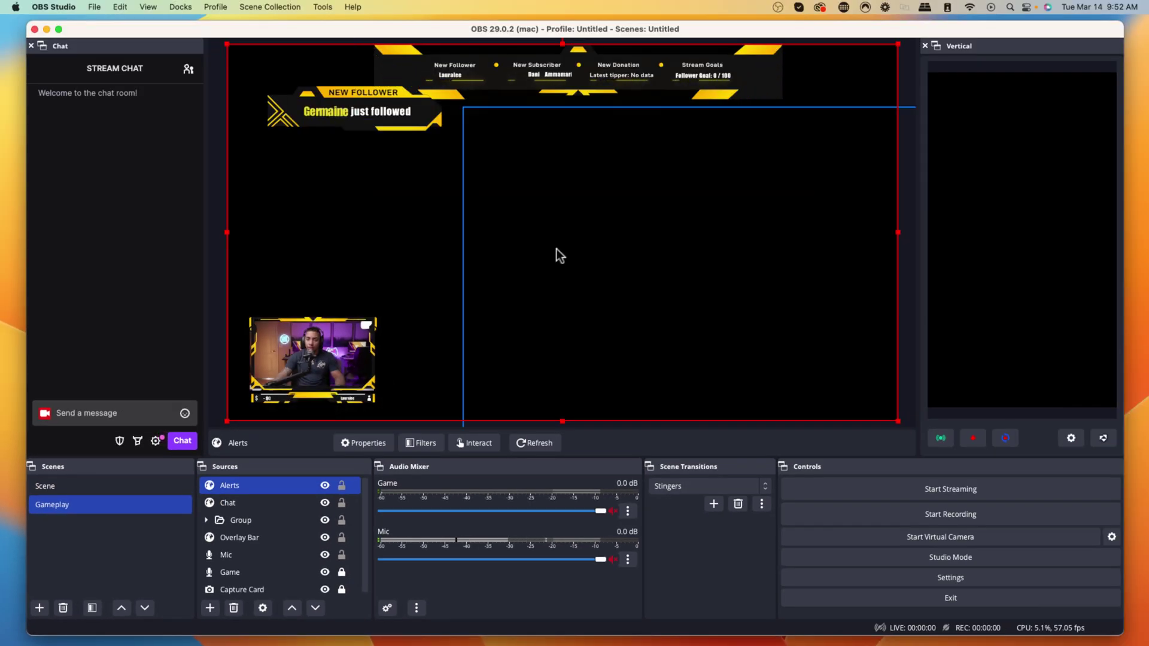
left_click_drag(347, 121, 543, 246)
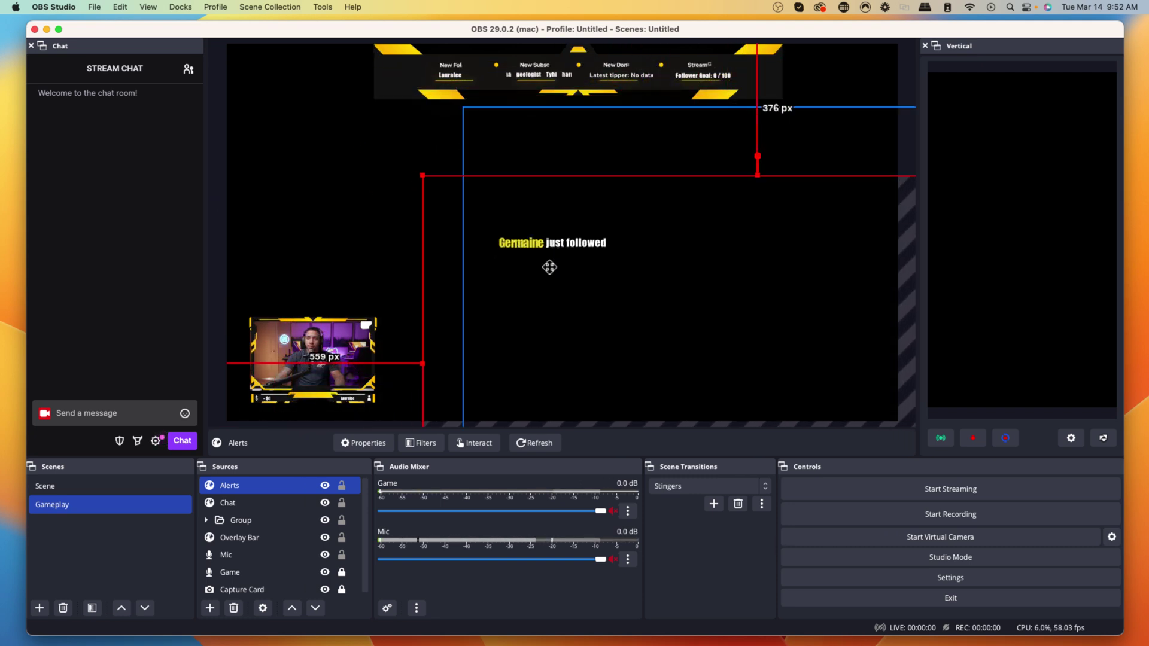
Return to the scene called Scene and move the cropped Alerts source to about 460 px from the canvas's left edge and 169 px from its top
left_click(88, 486)
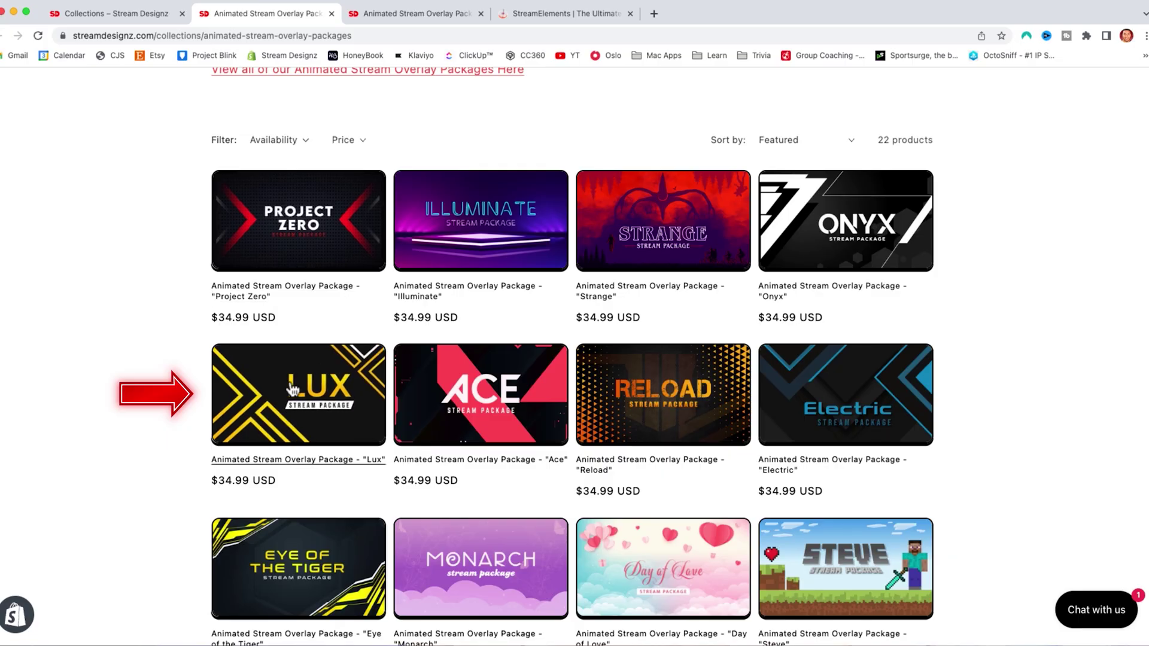
left_click(407, 13)
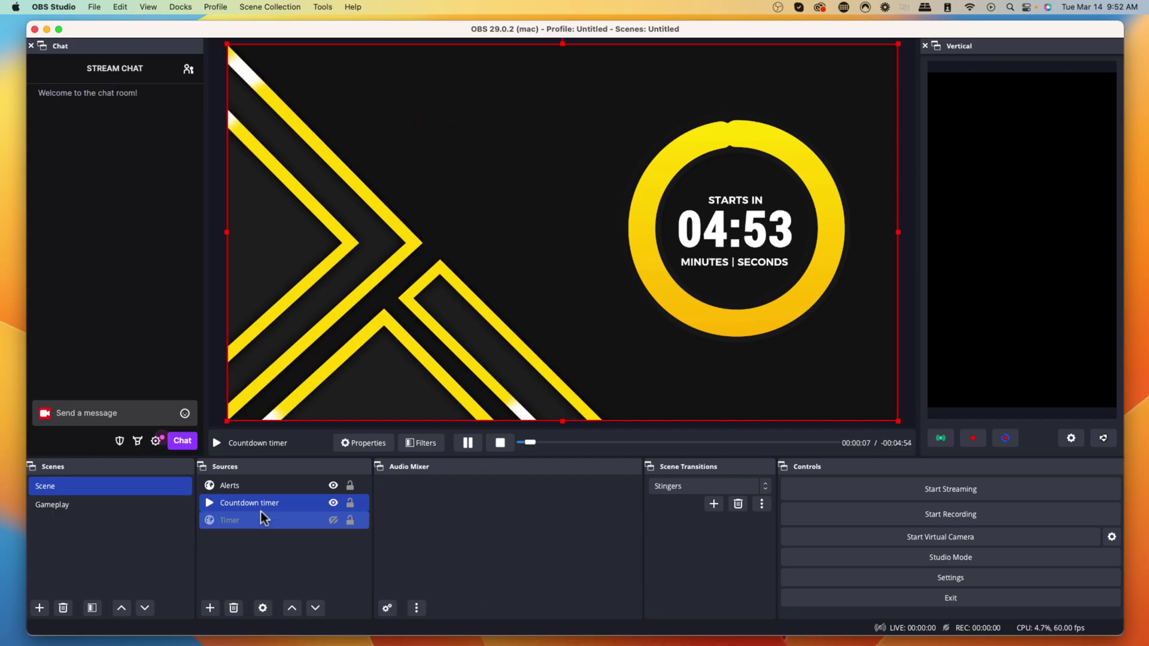
left_click(249, 490)
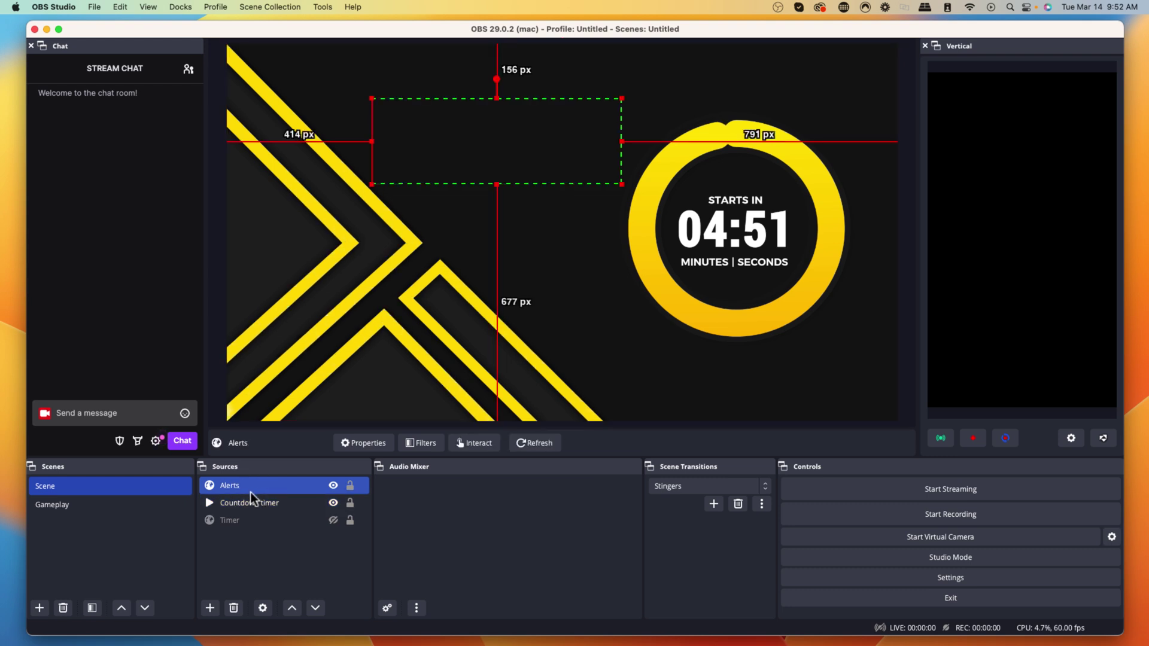
mouse_move(526, 163)
left_mouse_down()
mouse_move(549, 175)
mouse_move(542, 168)
left_mouse_up()
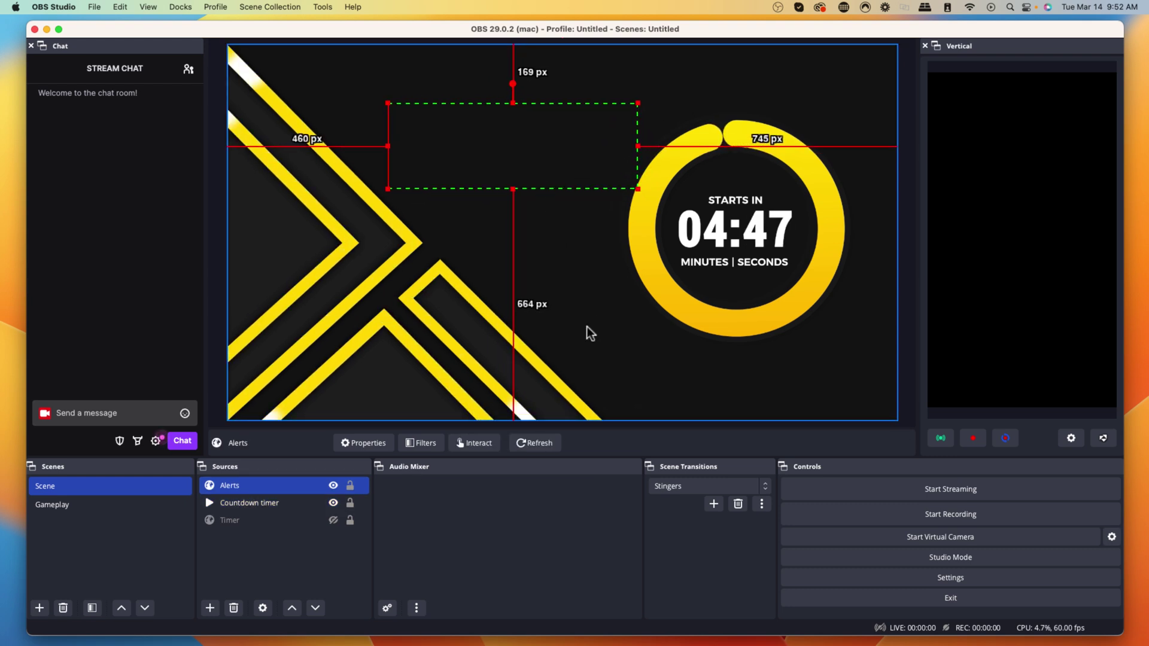